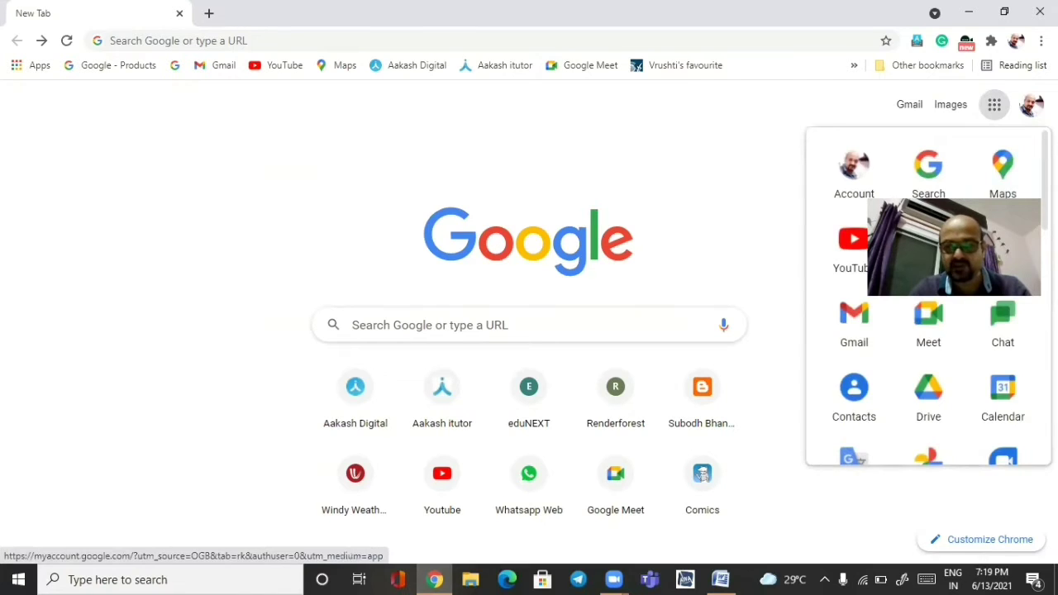
Open Google Forms from the Google apps and create a new blank form
scroll(928, 298, down, 3)
scroll(929, 298, down, 5)
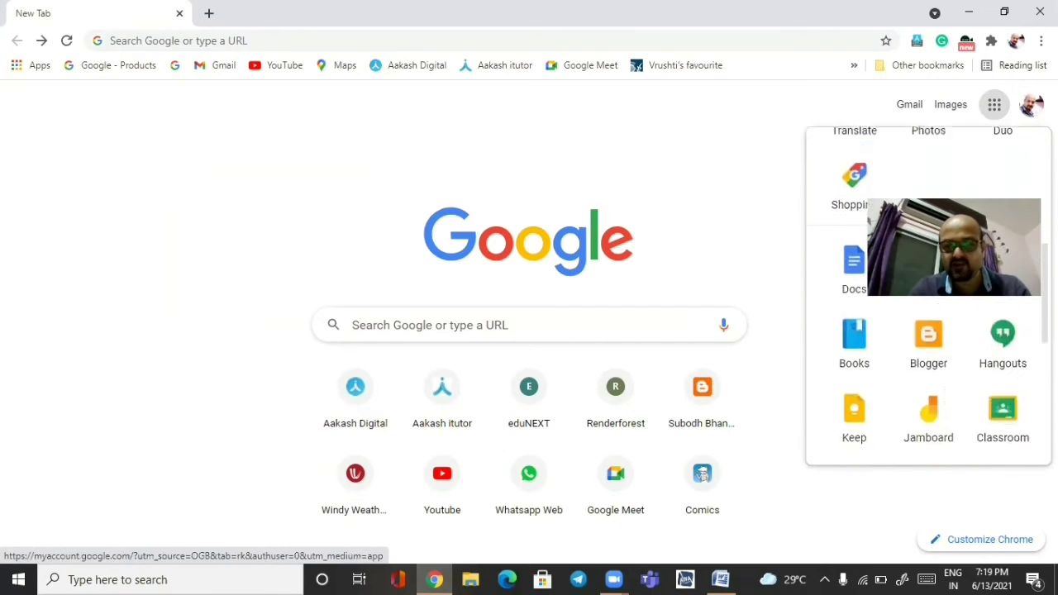
scroll(929, 331, down, 1)
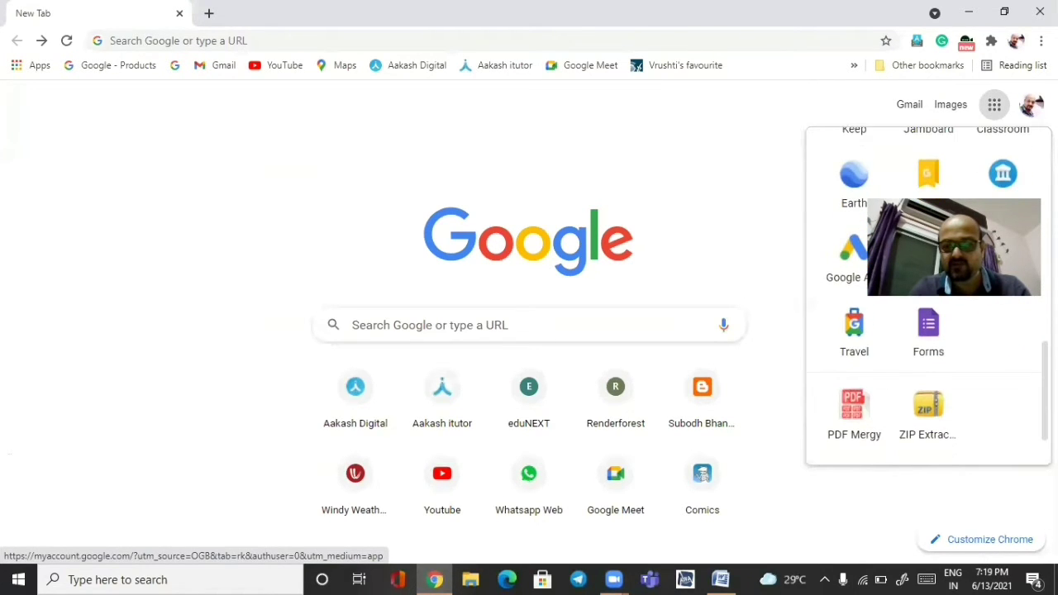
click(928, 325)
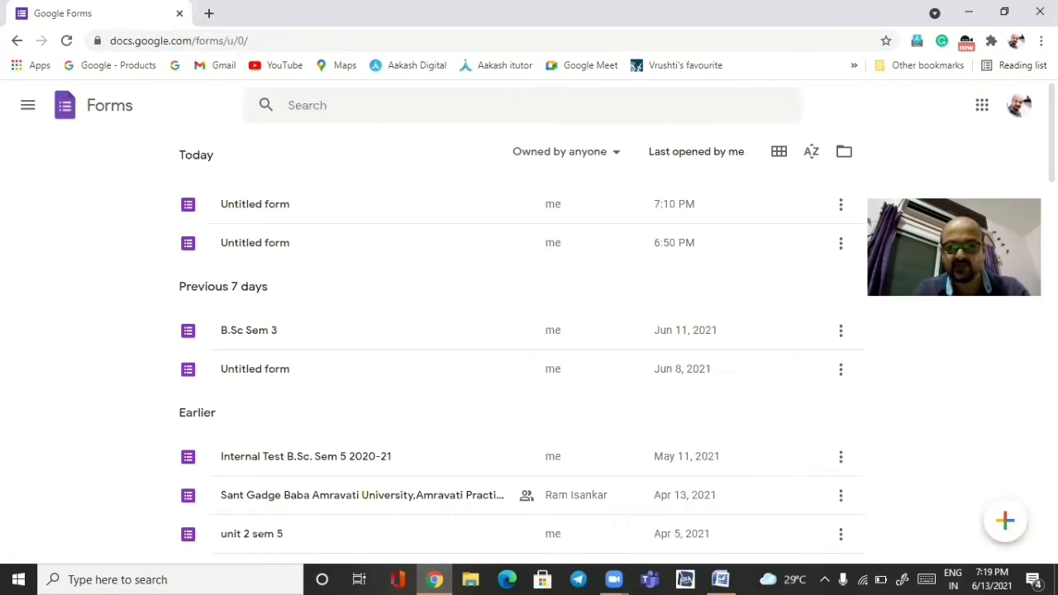
click(1008, 522)
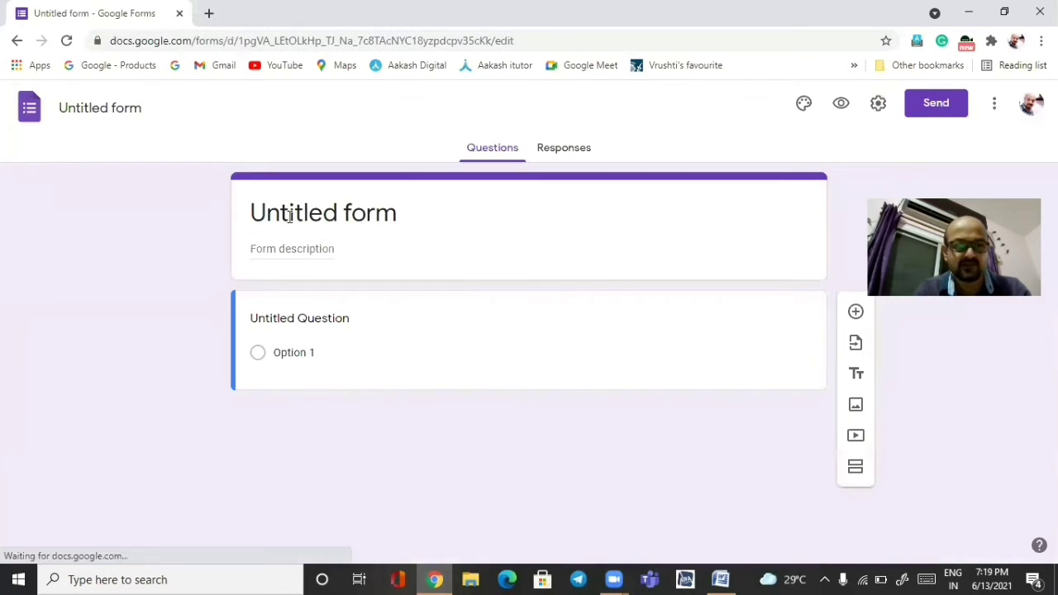
Title the form "B.Sc. Sem 5"
click(291, 215)
text(B)
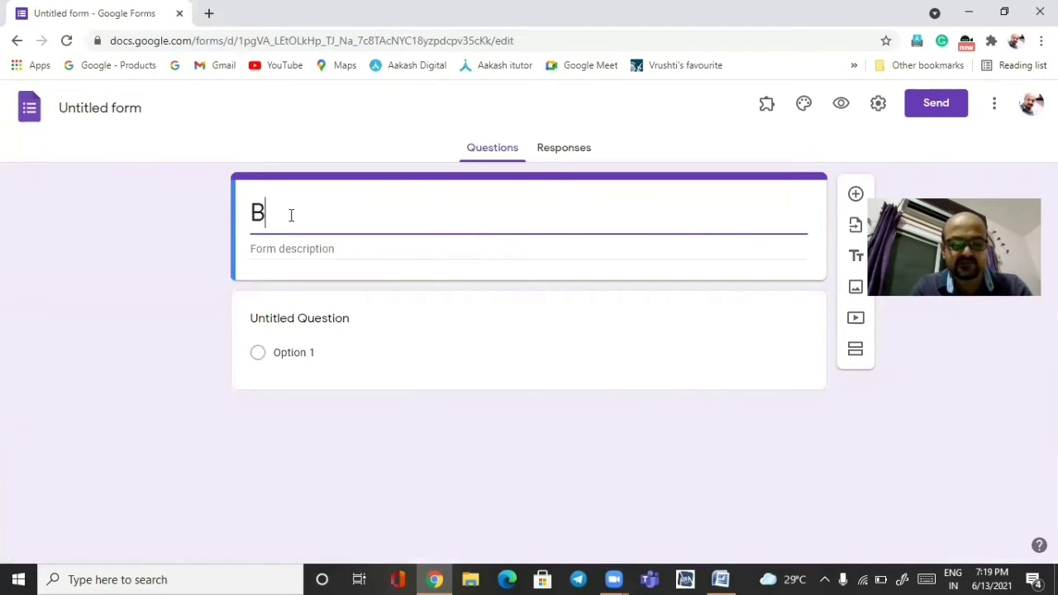
text(.Sc. Sem )
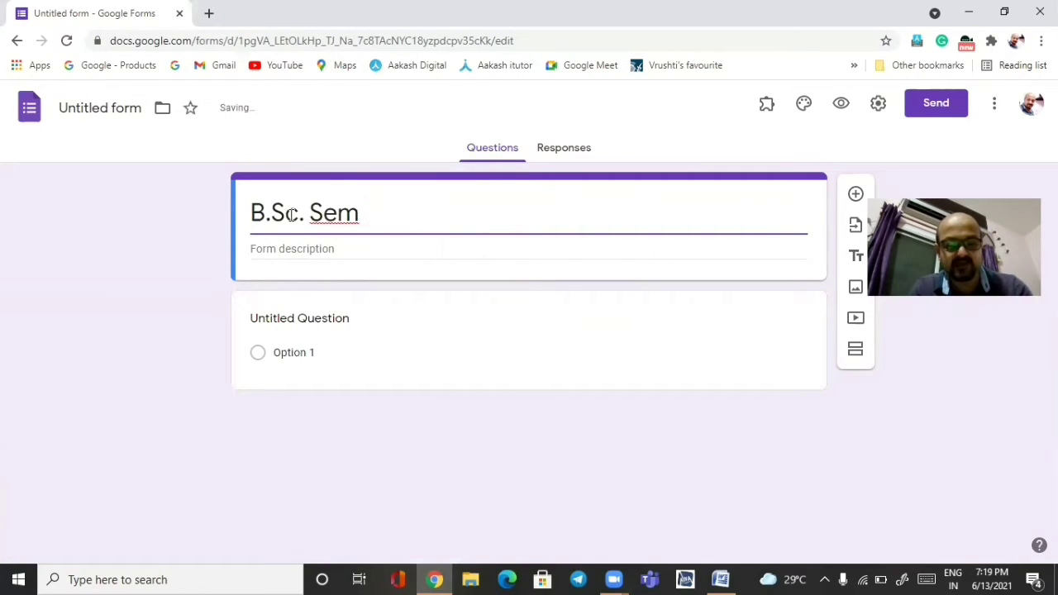
text(5)
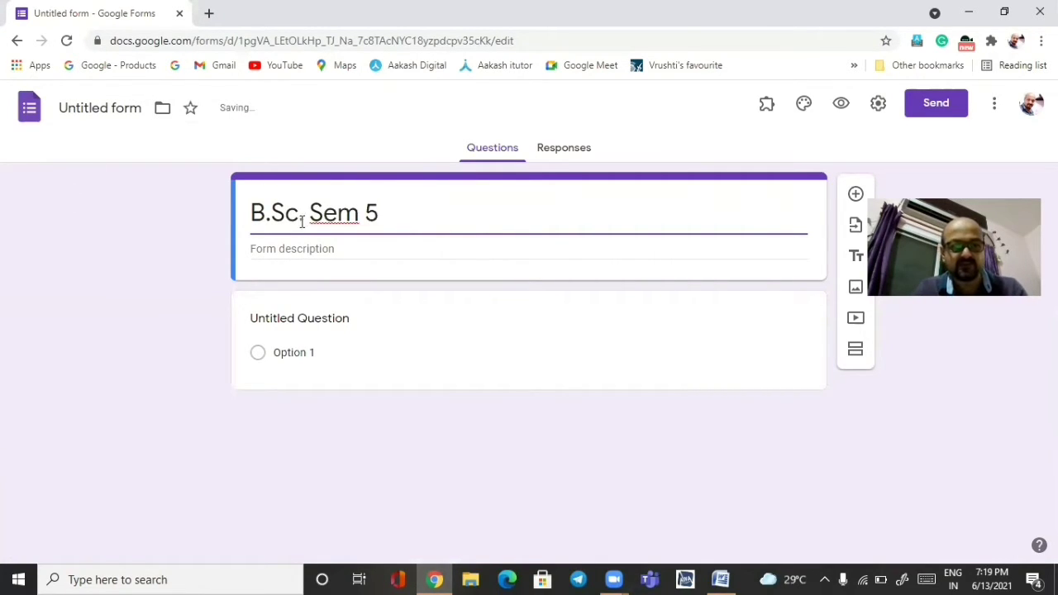
Enter "Solve any 30 questions out of 40 questions" as the form description
click(285, 242)
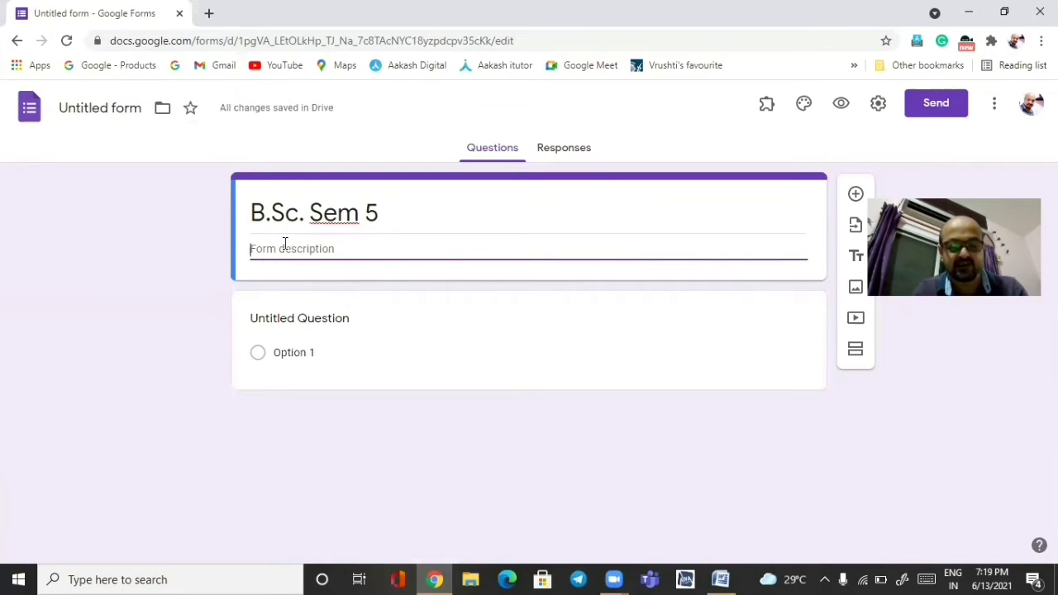
text(Sol)
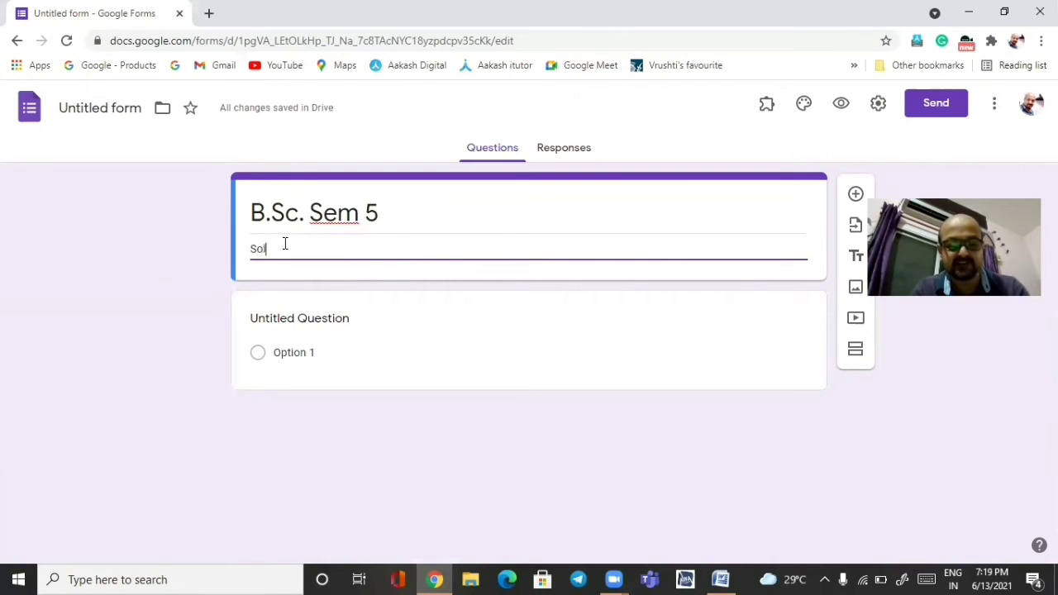
text(ve any 3-)
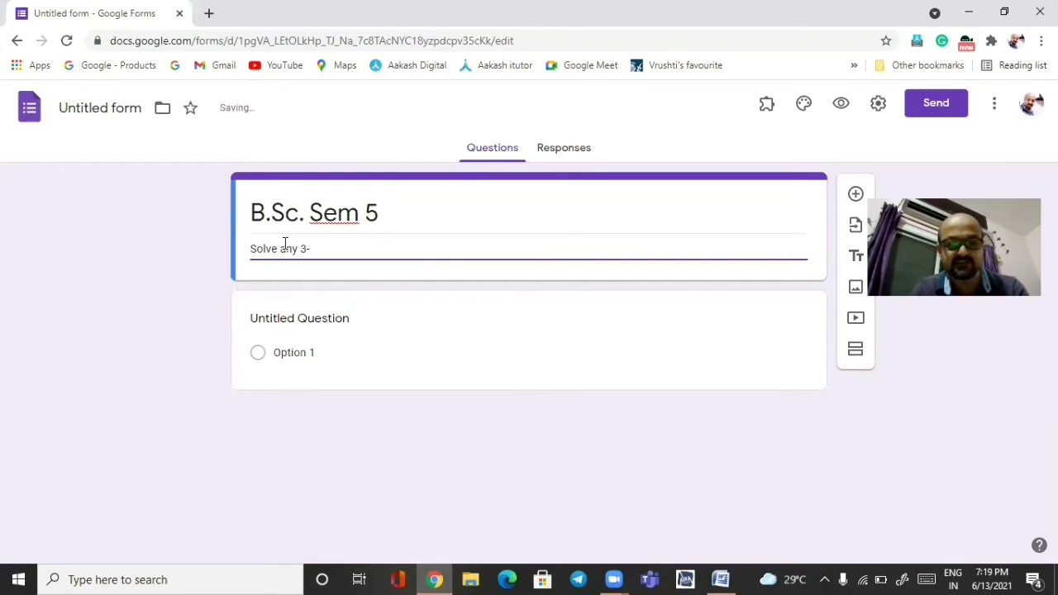
key(BackSpace)
text(0n)
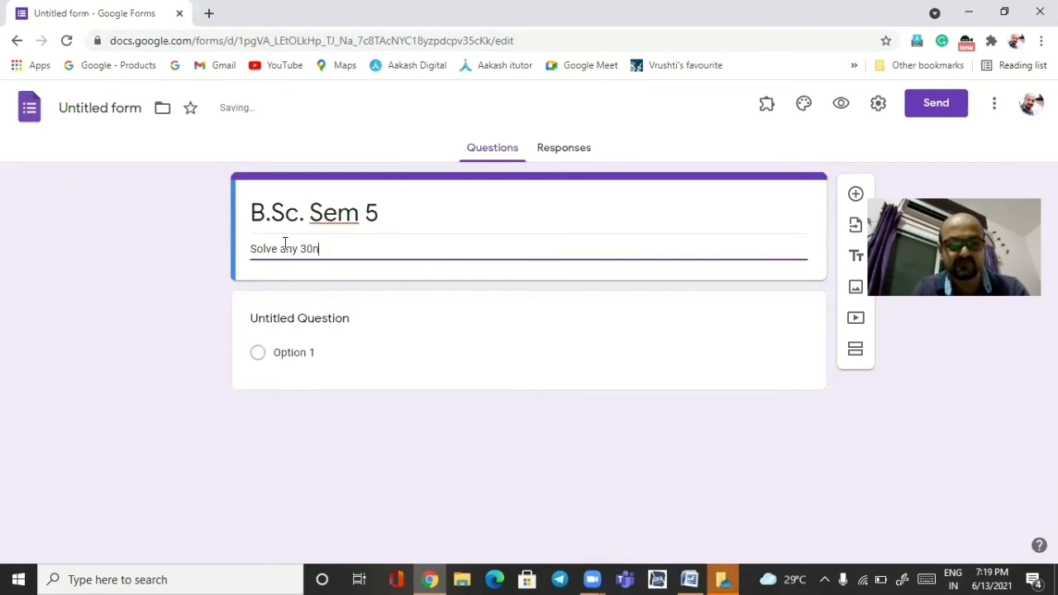
key(BackSpace)
text(questions )
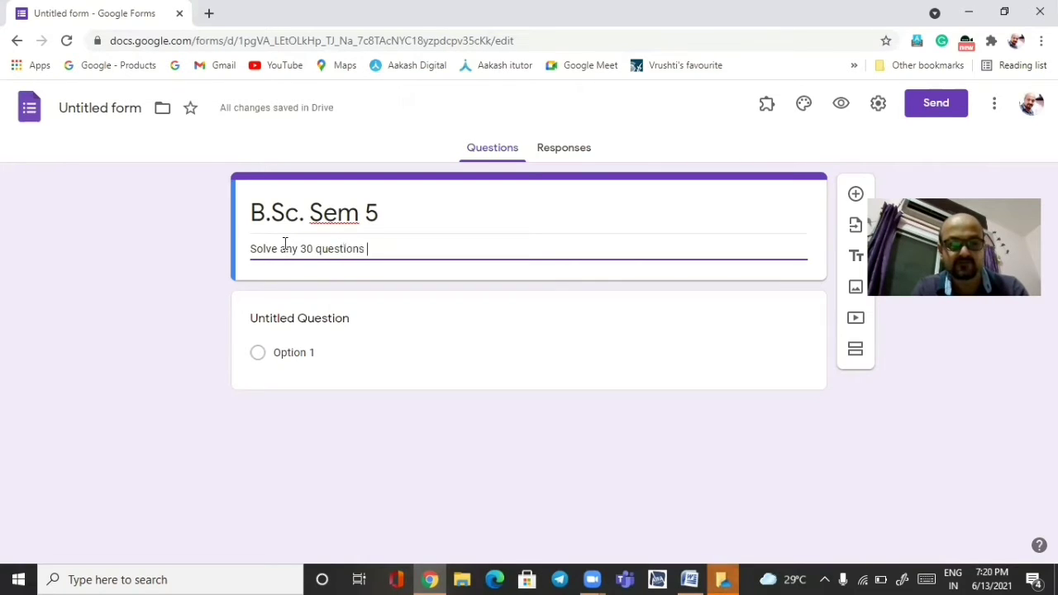
text(out o)
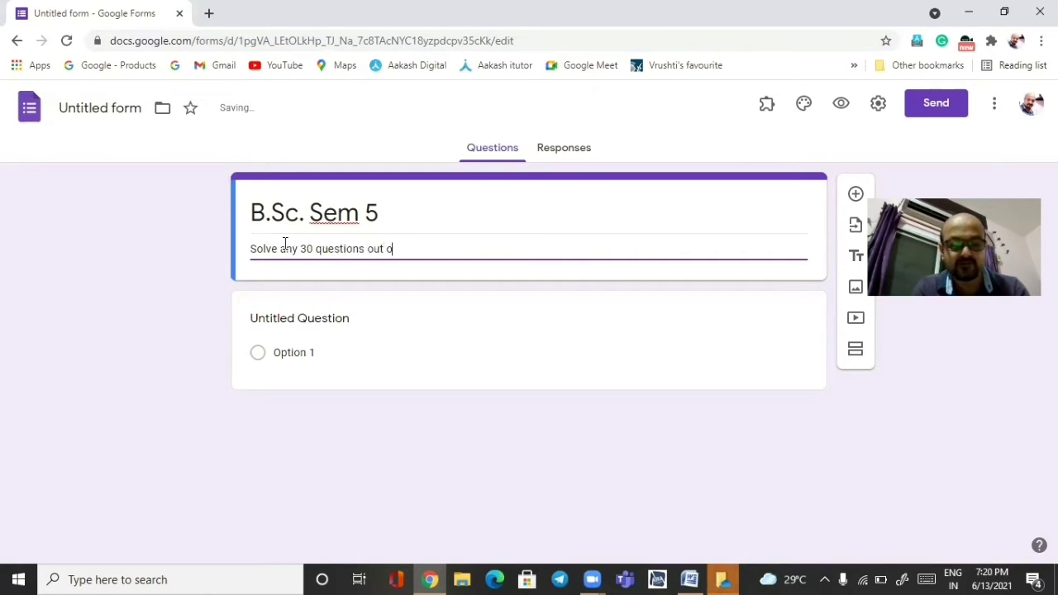
text(f 40)
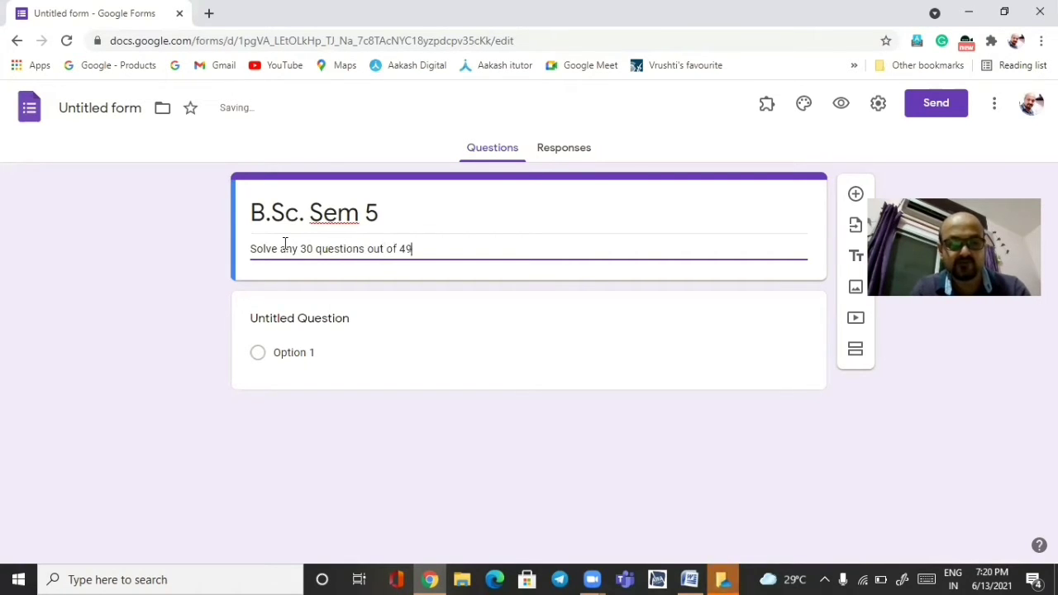
key(BackSpace)
text(0 questions)
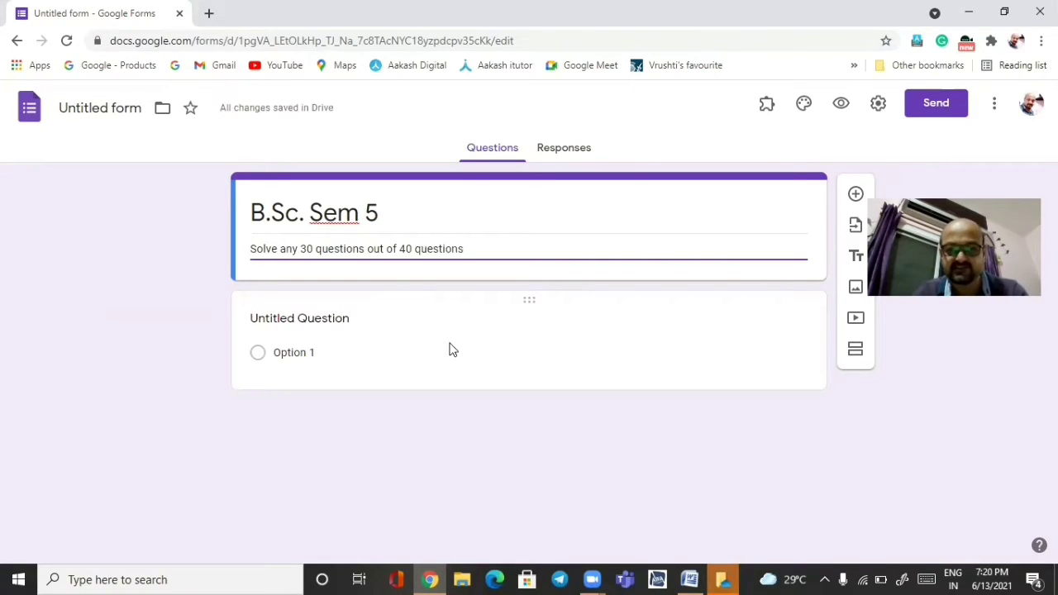
Turn the untitled question into one that asks for "Name of student"
click(289, 328)
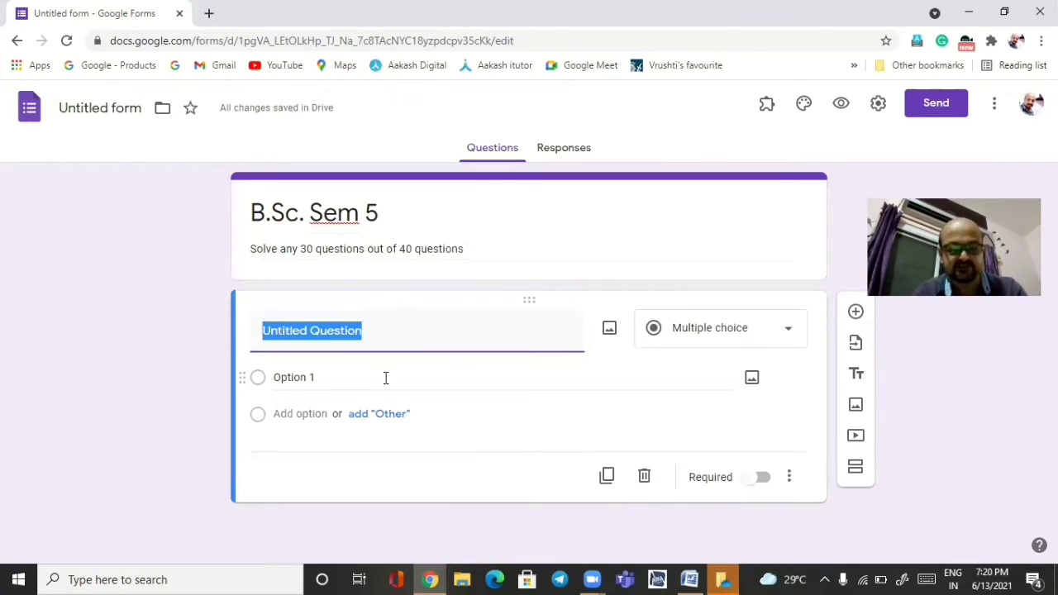
text(Name o)
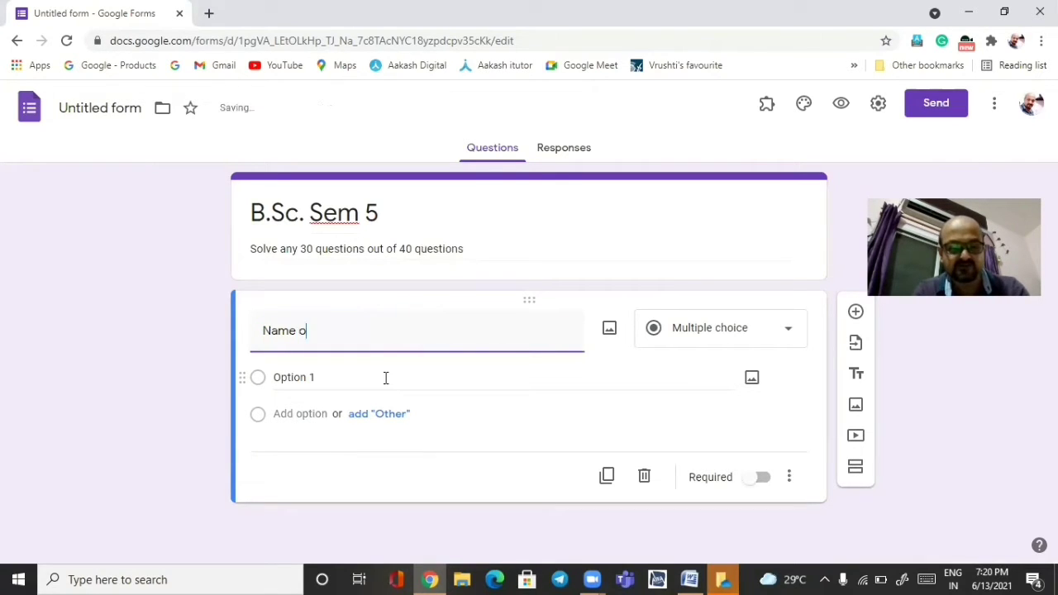
text(f student)
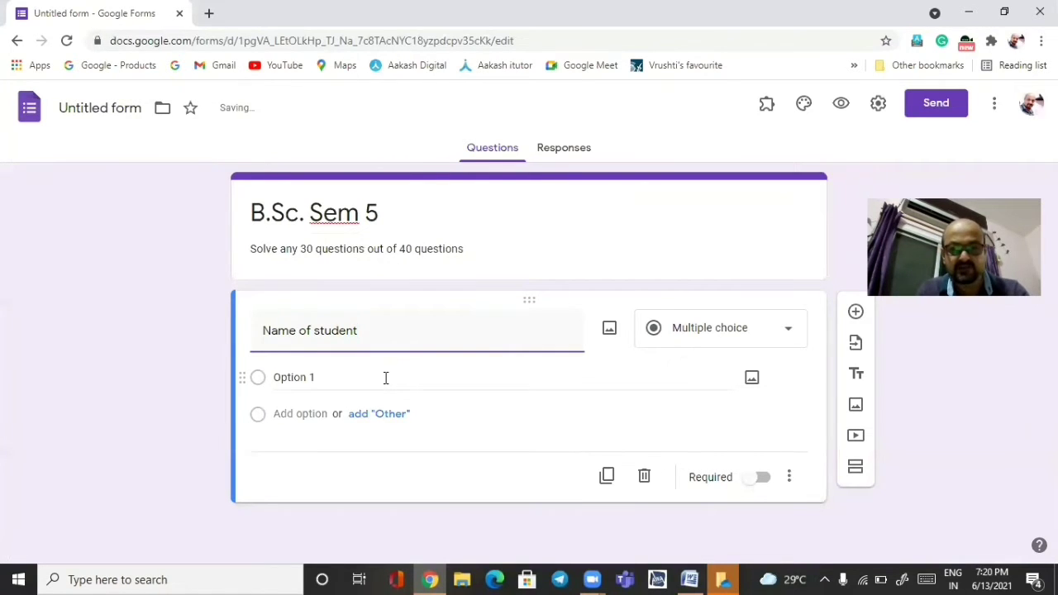
Add a second question titled "University Roll No", correcting the spelling of "University"
click(856, 313)
text(Un)
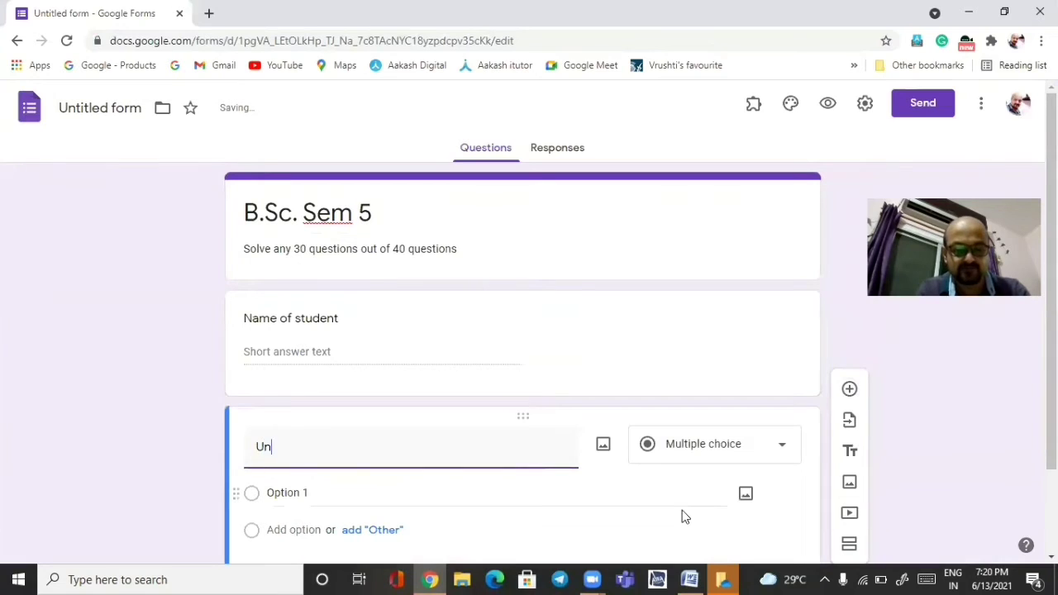
text(iverswi)
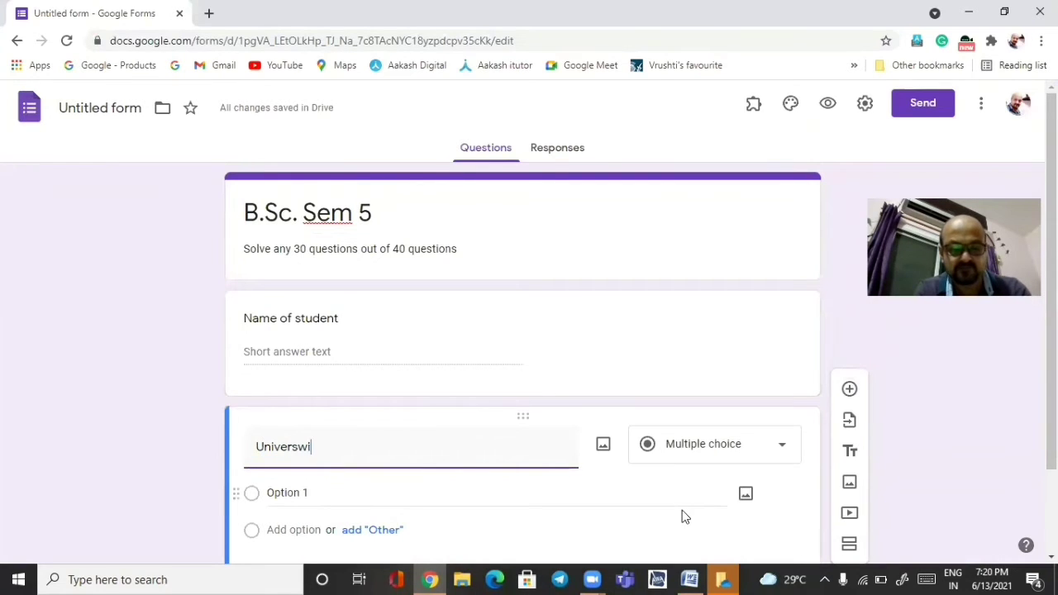
text(ty Rol)
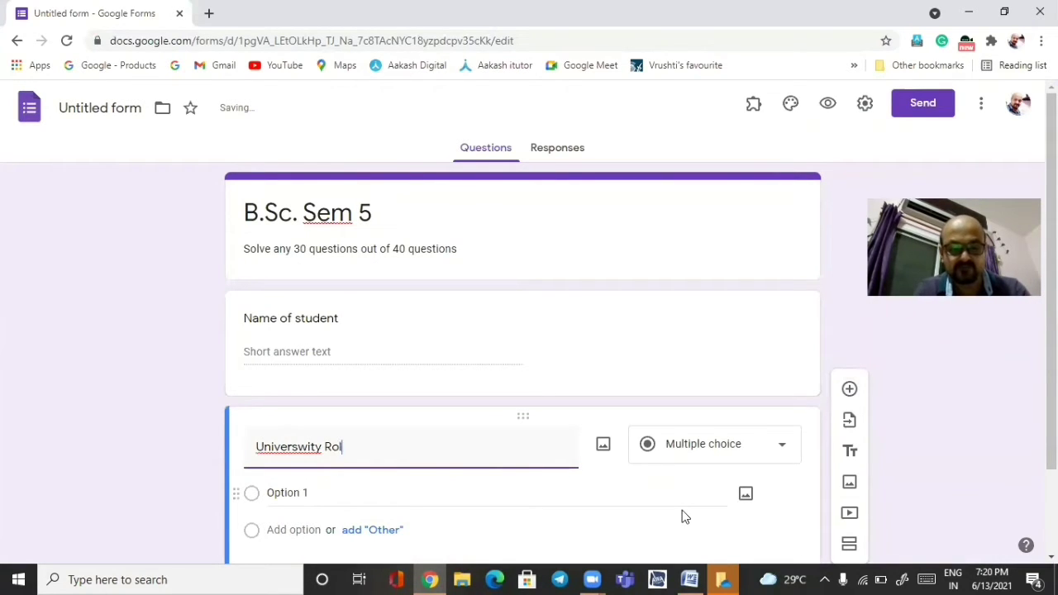
text(l Ni)
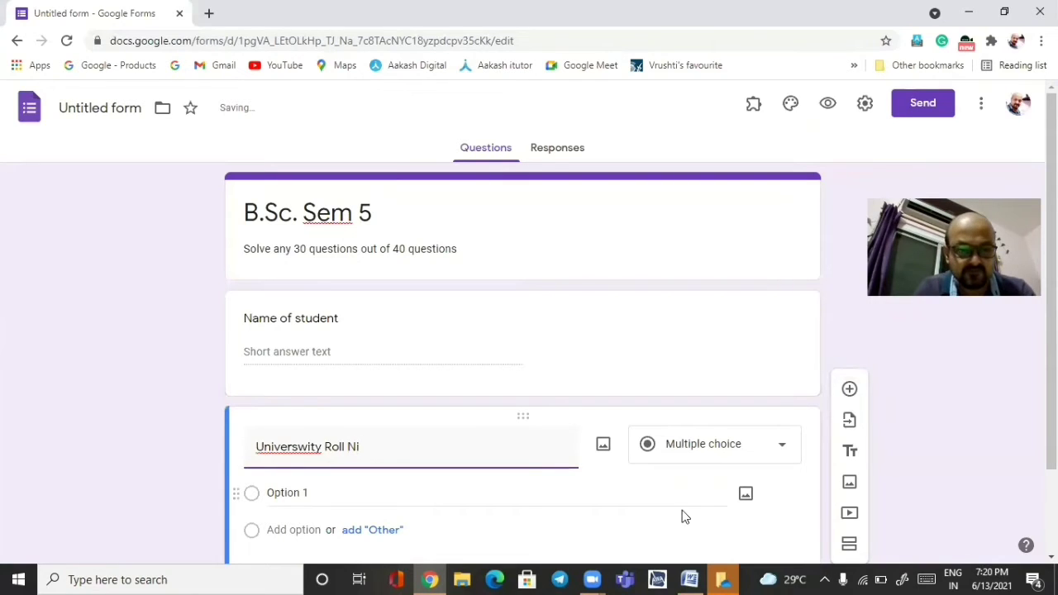
key(BackSpace)
text(o)
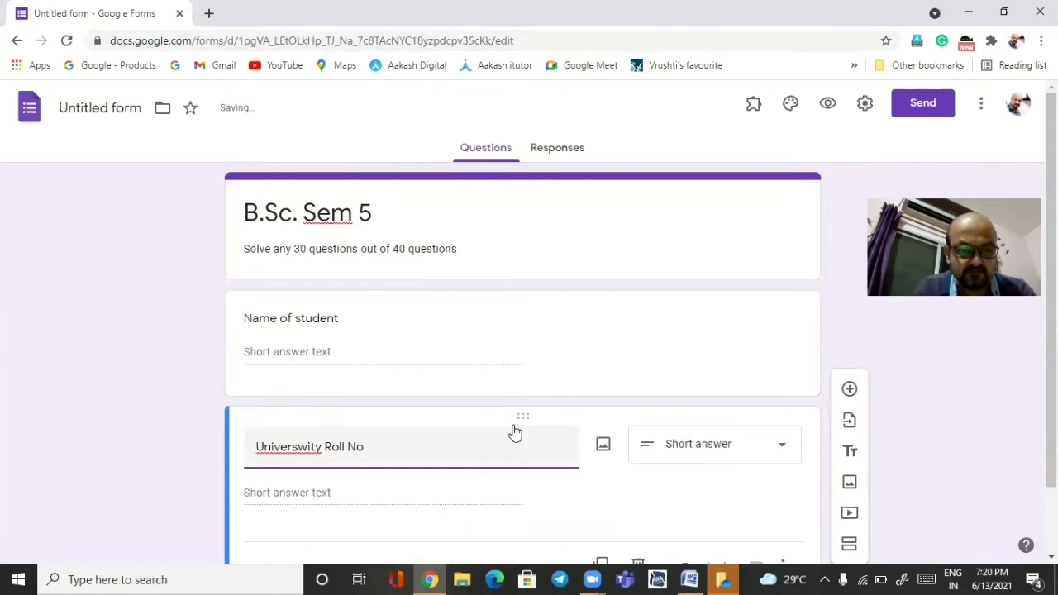
click(307, 447)
key(BackSpace)
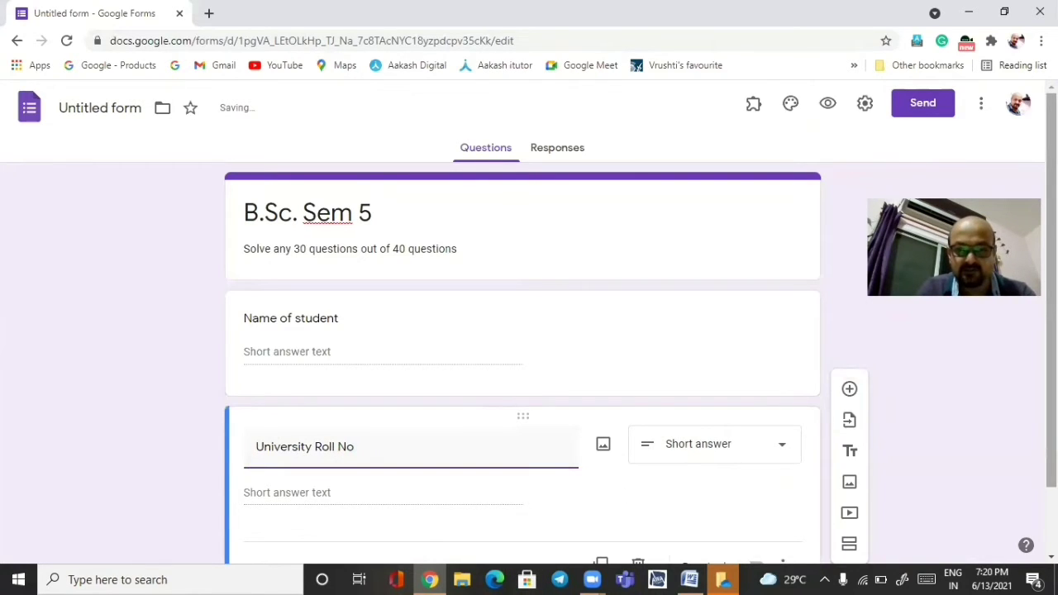
Add a question titled "Mobile No" and insert a blank multiple-choice question below it
scroll(1052, 331, down, 1)
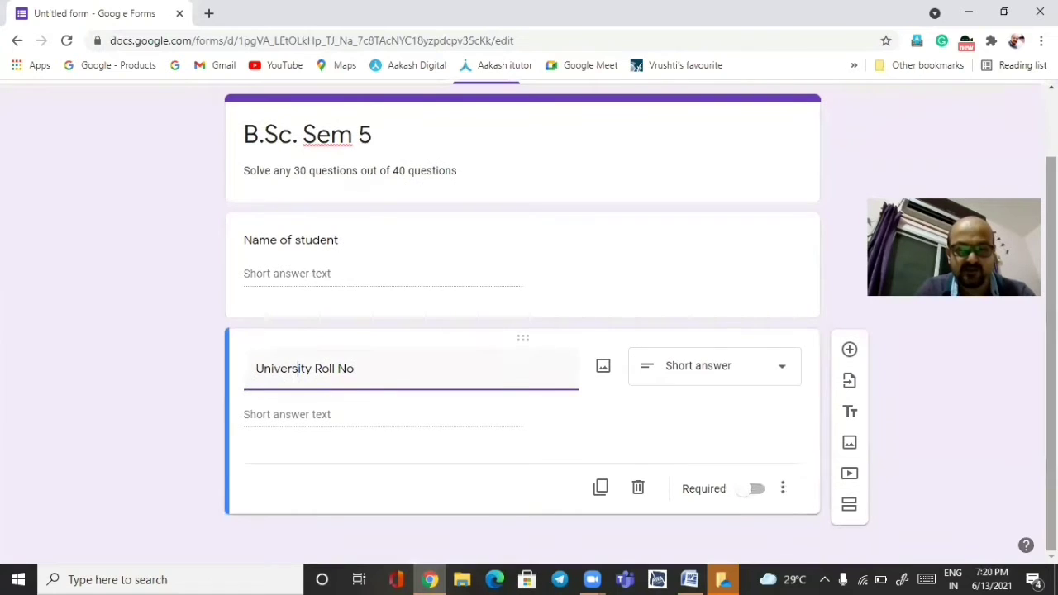
click(849, 350)
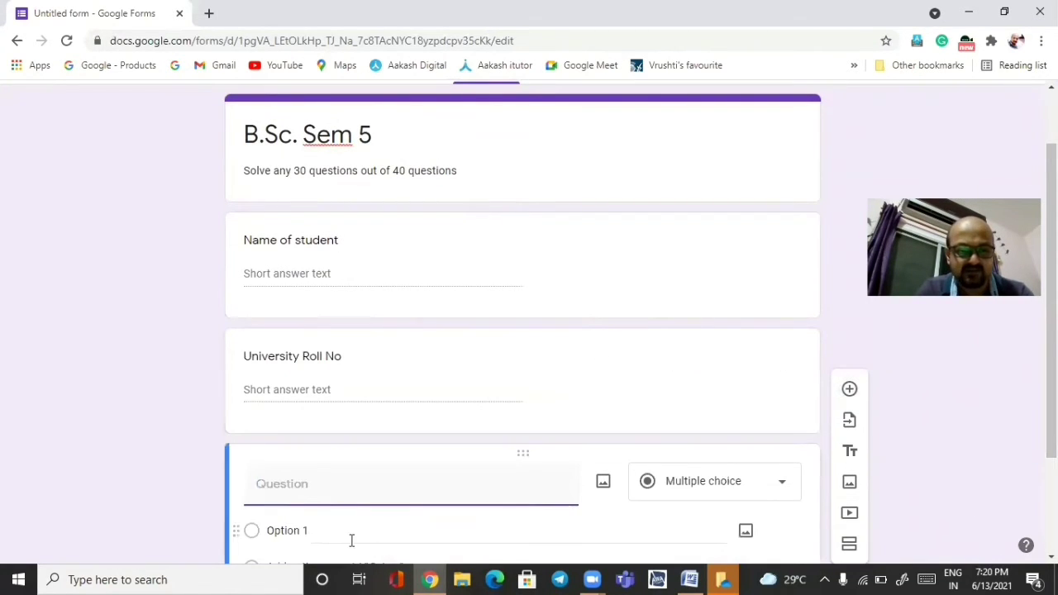
text(Mob)
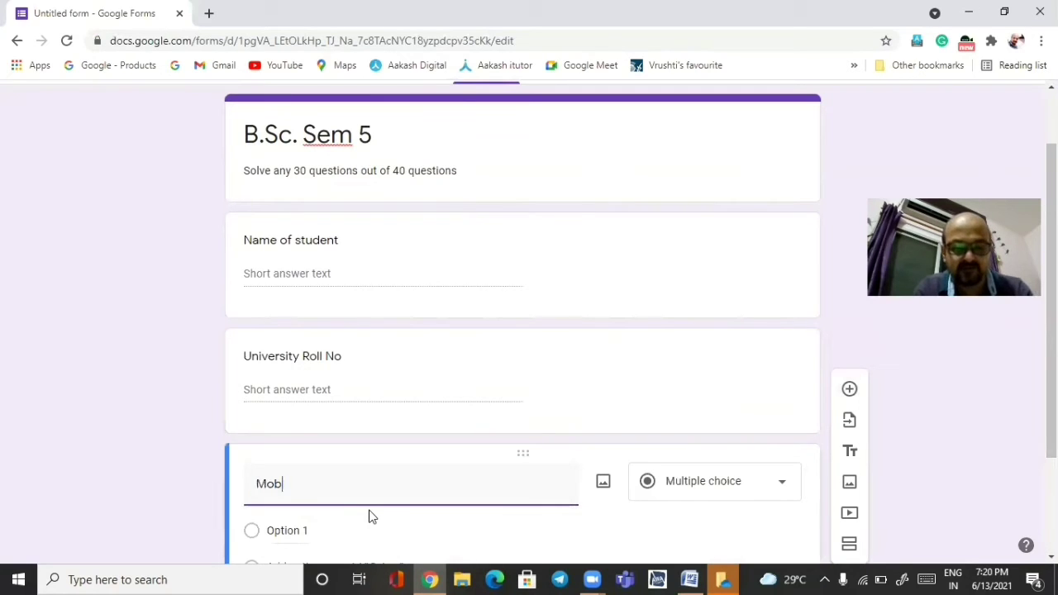
text(ile )
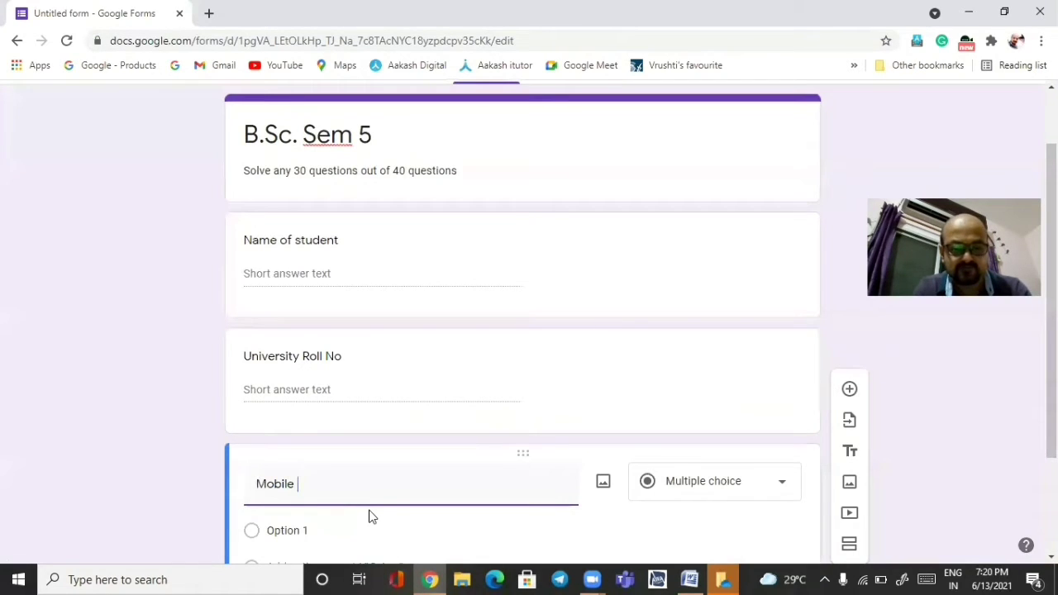
text(No)
scroll(1020, 424, down, 1)
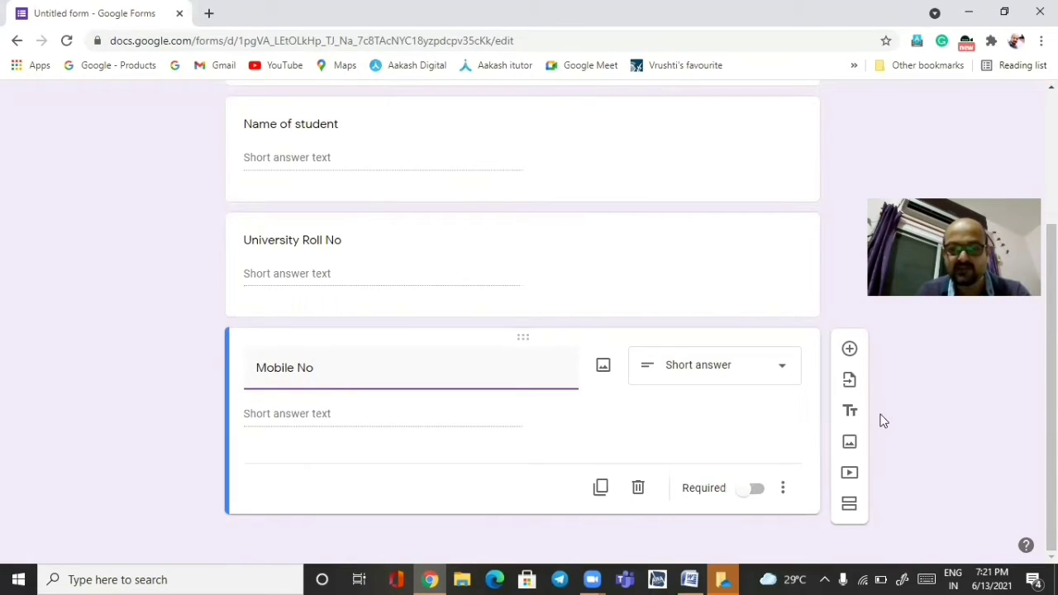
click(853, 351)
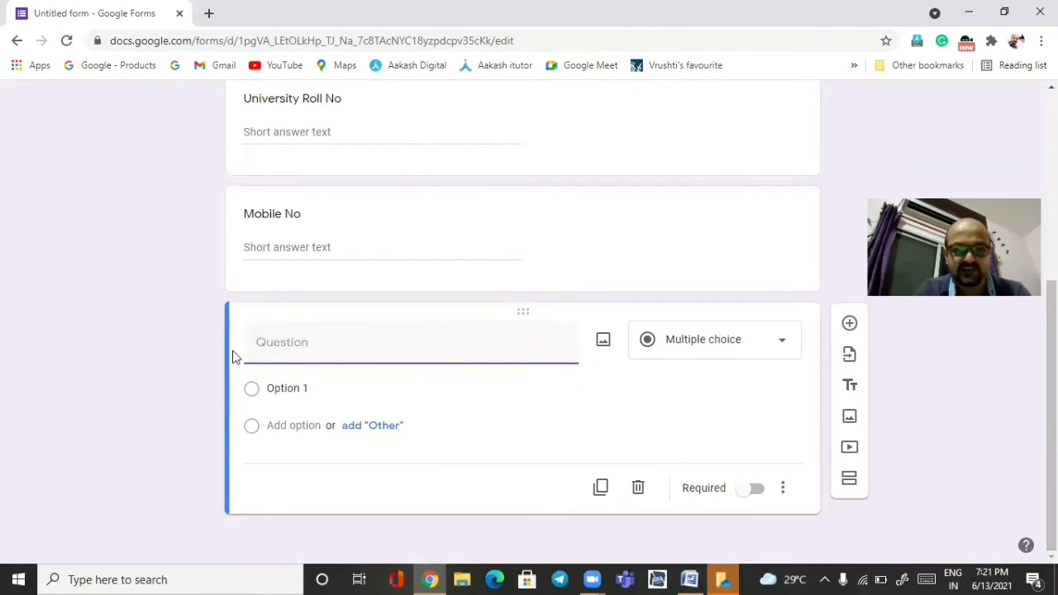
Switch to the Word document and copy question 1 about measuring emf together with its options A to D
click(690, 577)
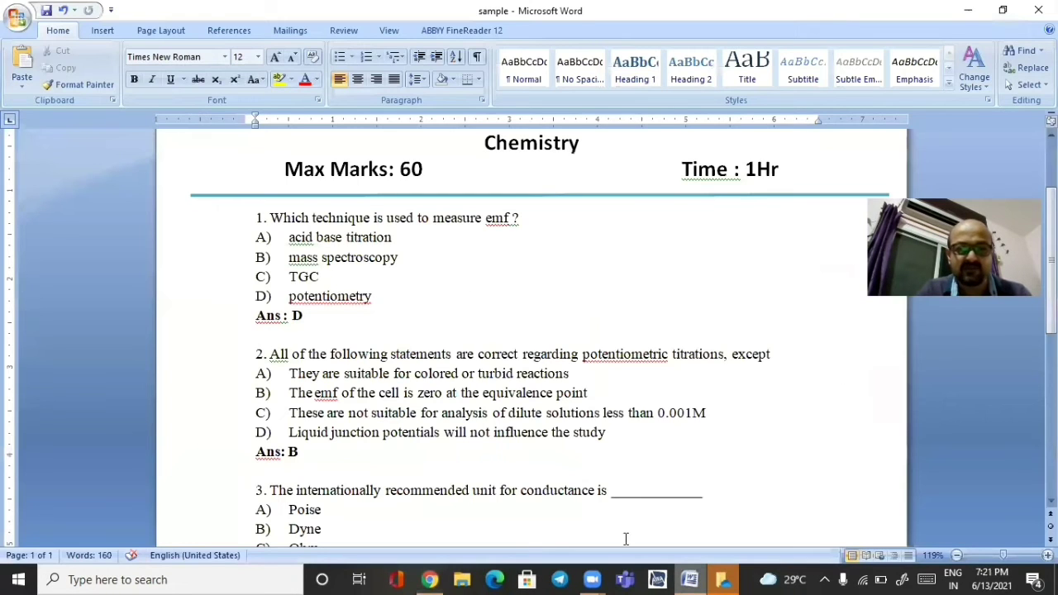
drag(531, 219, 249, 224)
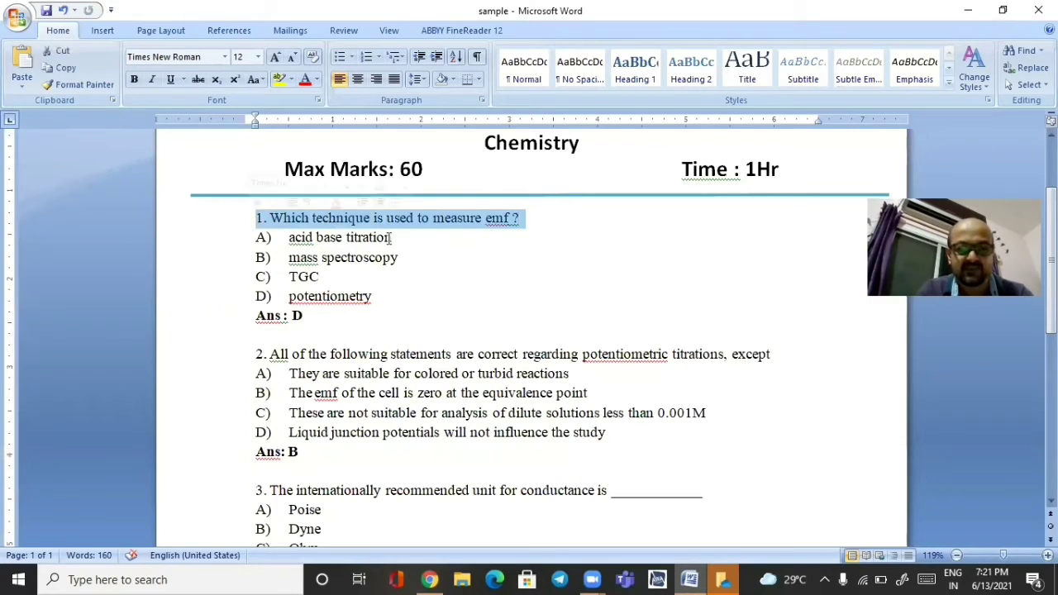
click(427, 580)
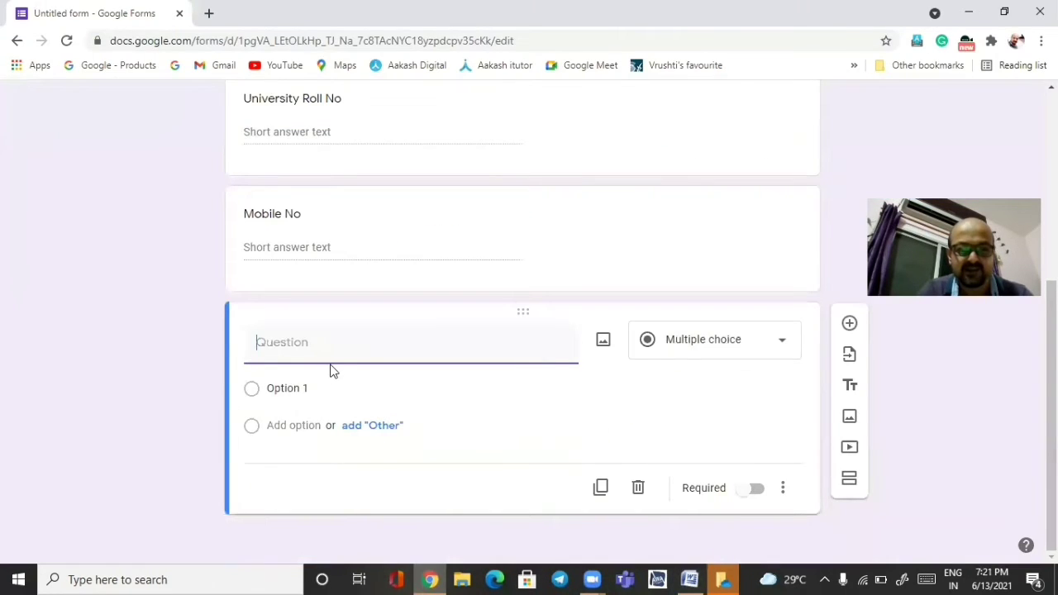
click(689, 580)
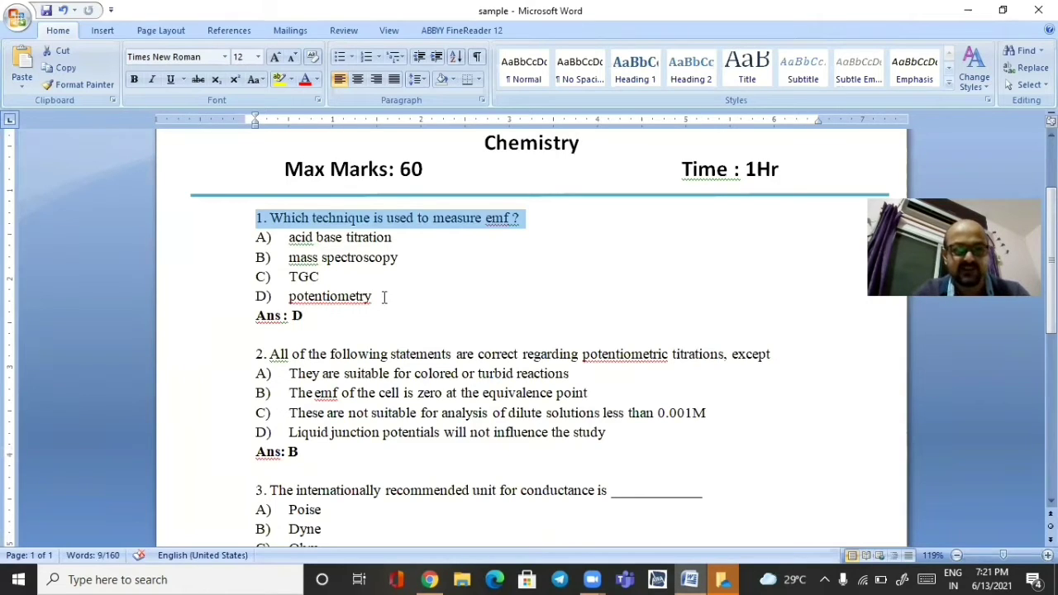
drag(374, 296, 255, 225)
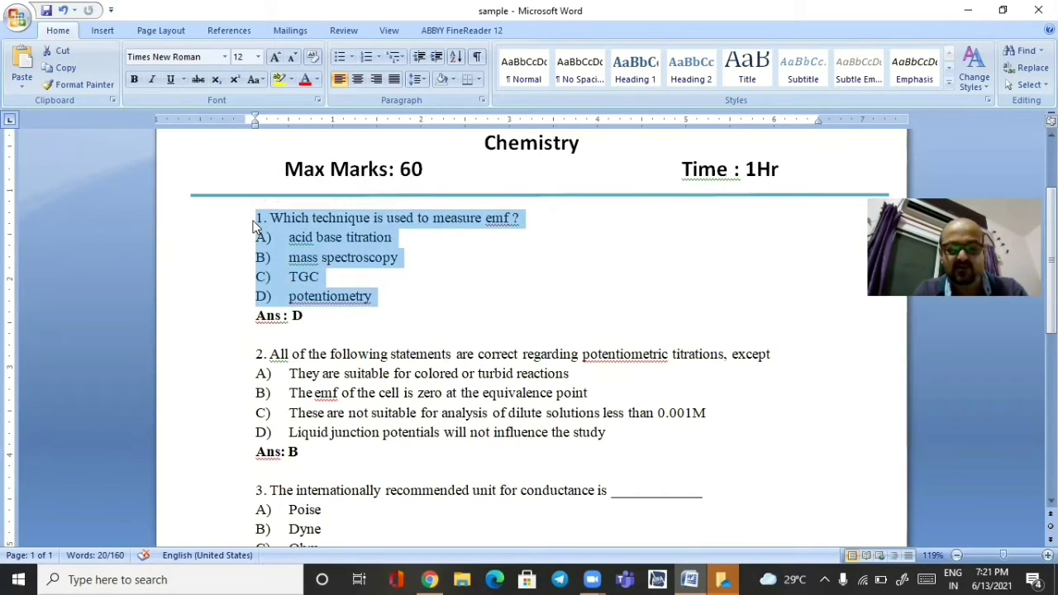
click(67, 69)
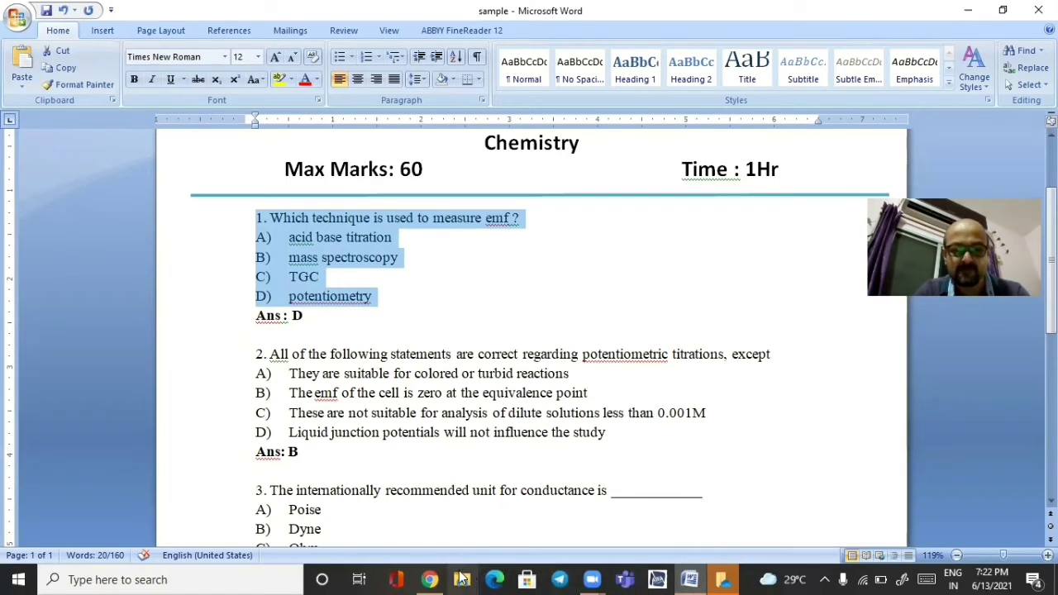
Paste the copied question and answers into the option list of the form's blank multiple-choice question, replacing Option 1
click(429, 579)
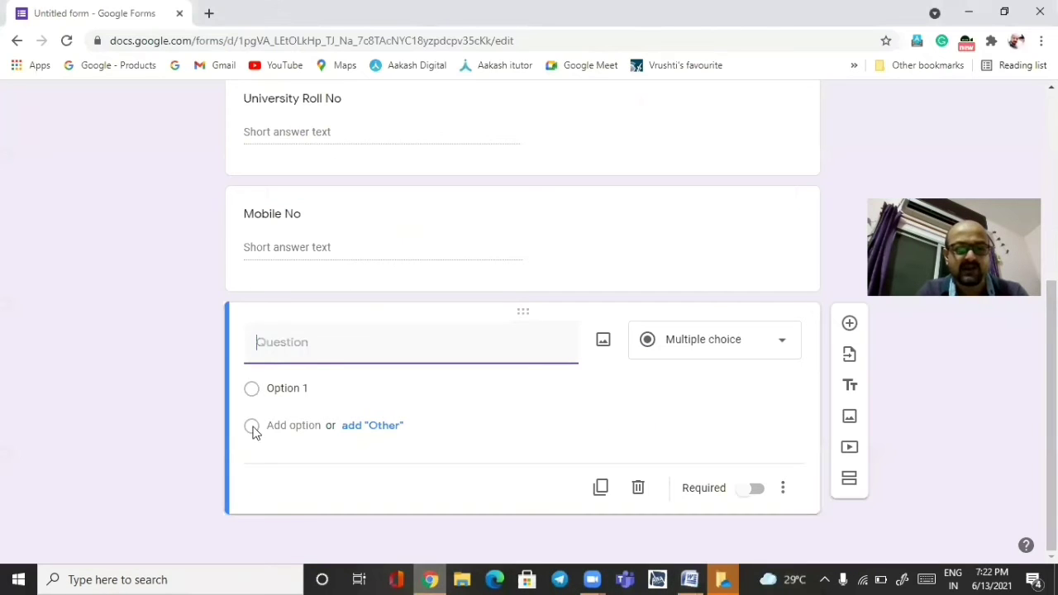
click(300, 394)
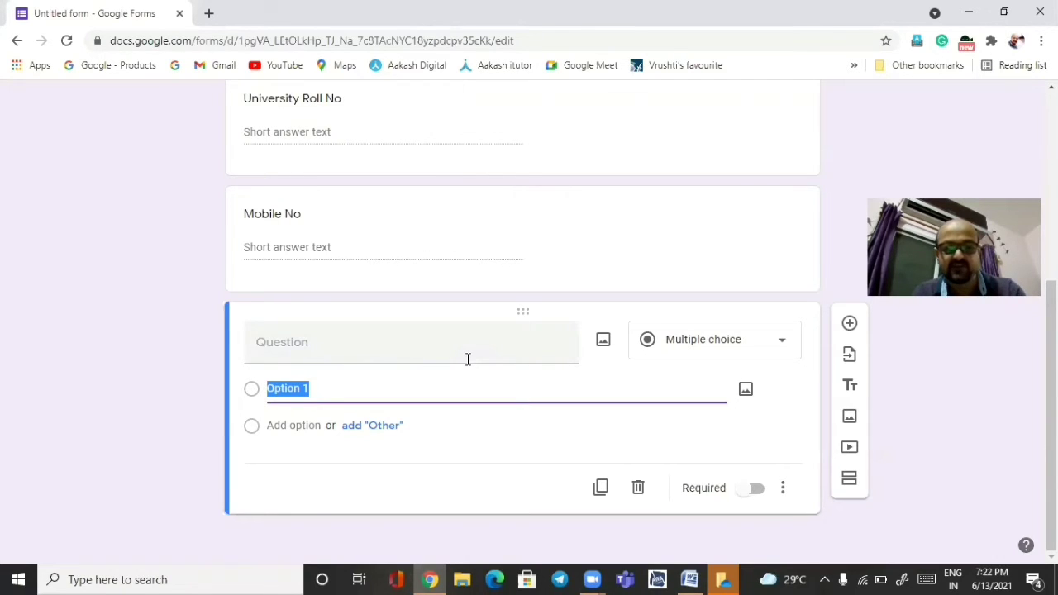
key(ctrl+v)
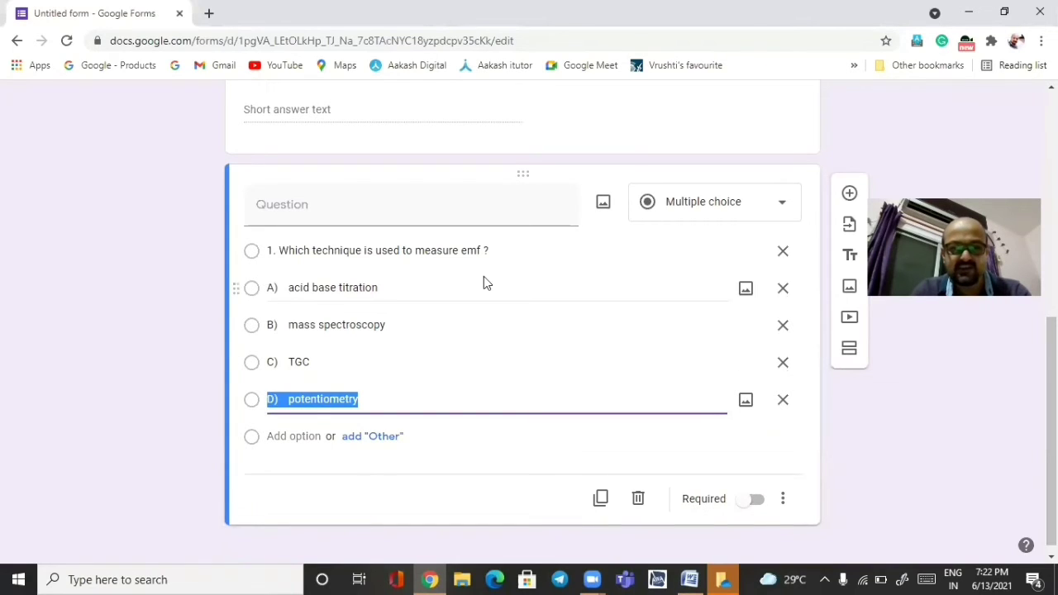
Move "1. Which technique is used to measure emf ?" from the first option to the question title and delete the leftover option
click(347, 247)
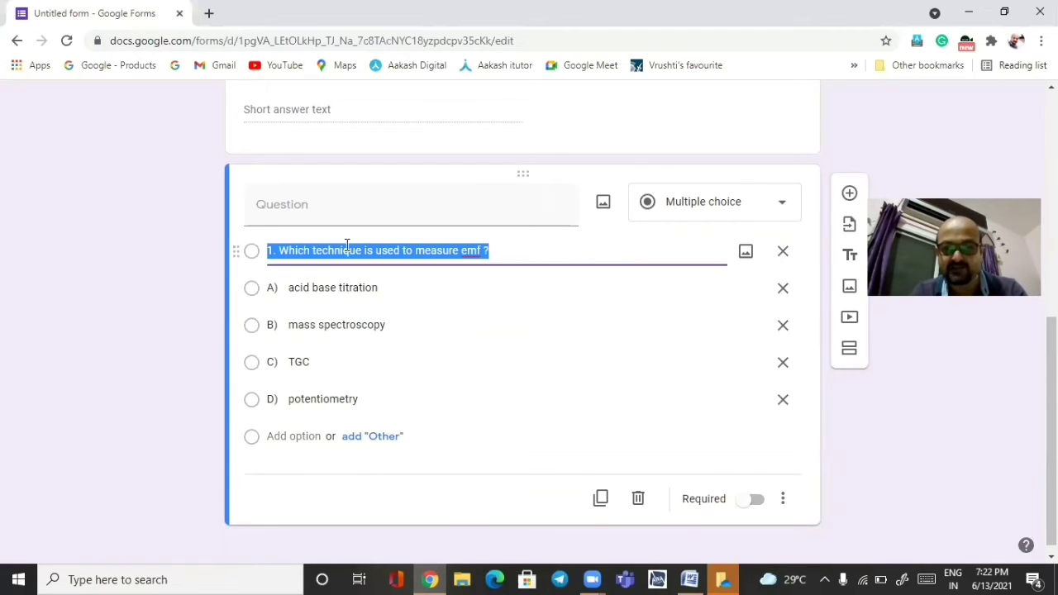
key(BackSpace)
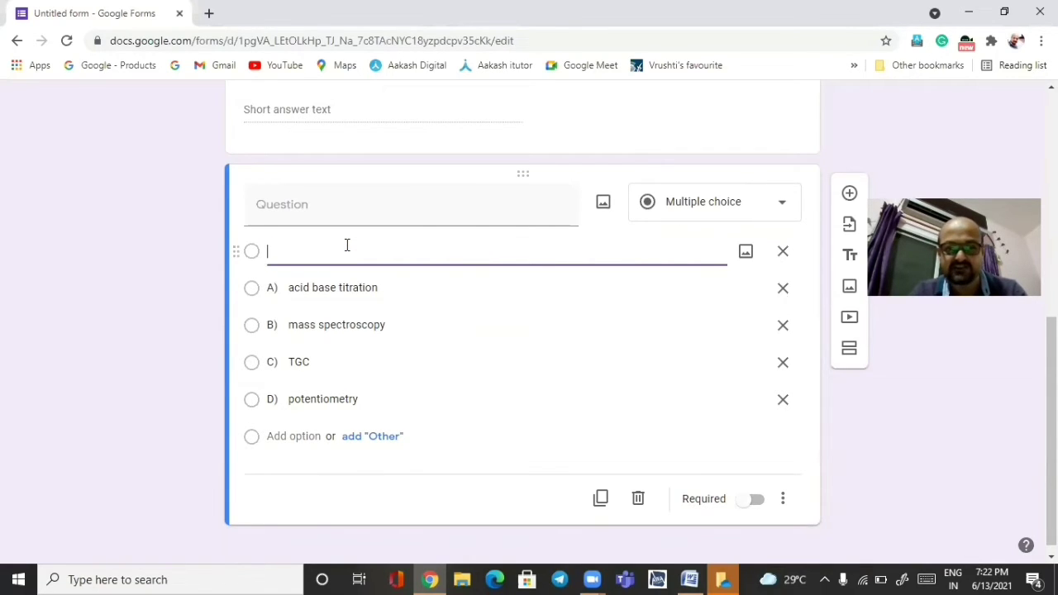
click(296, 212)
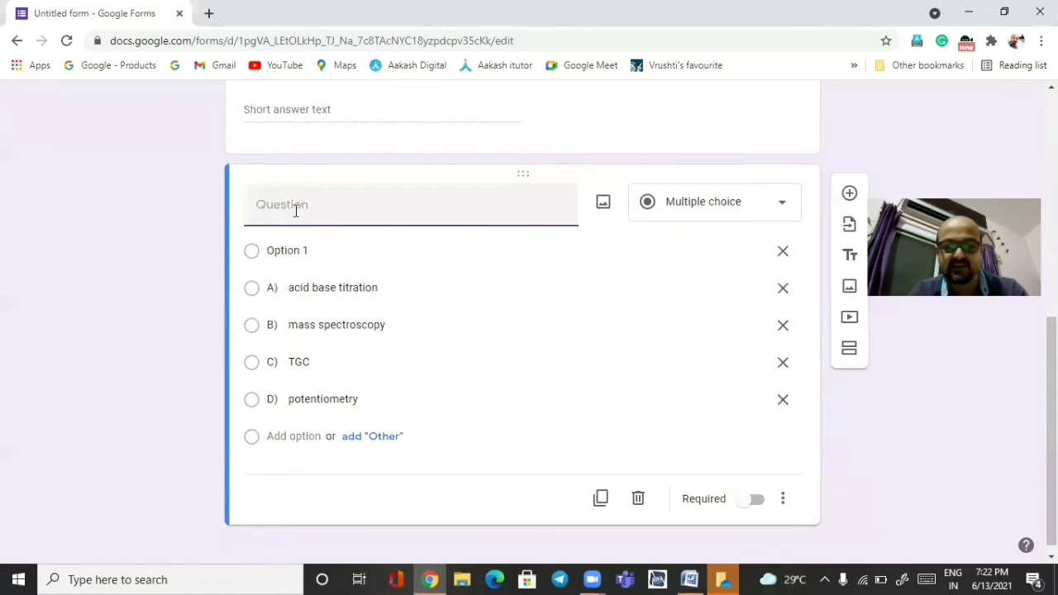
key(ctrl+v)
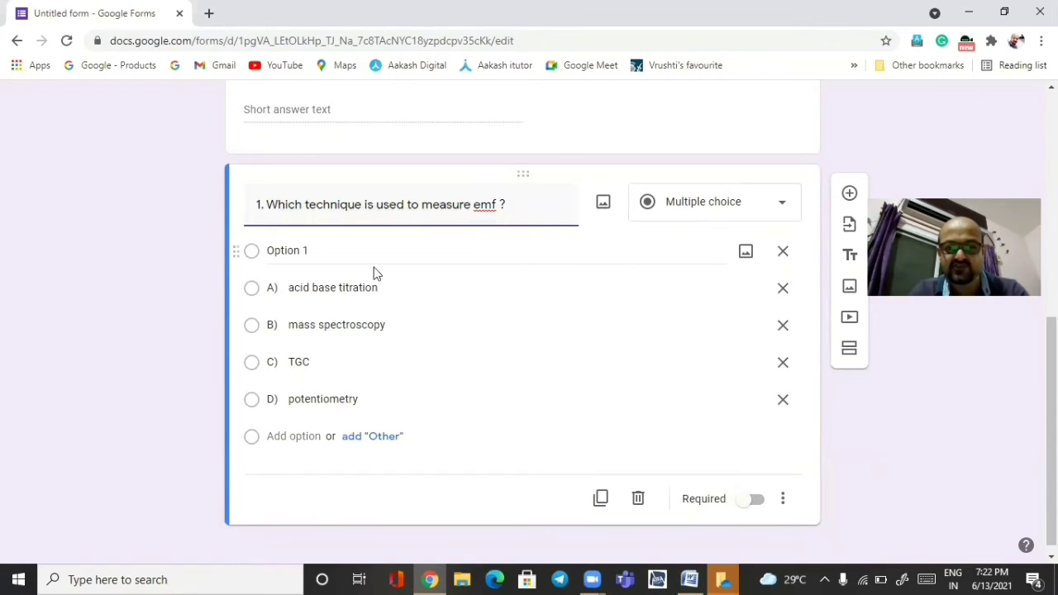
click(780, 252)
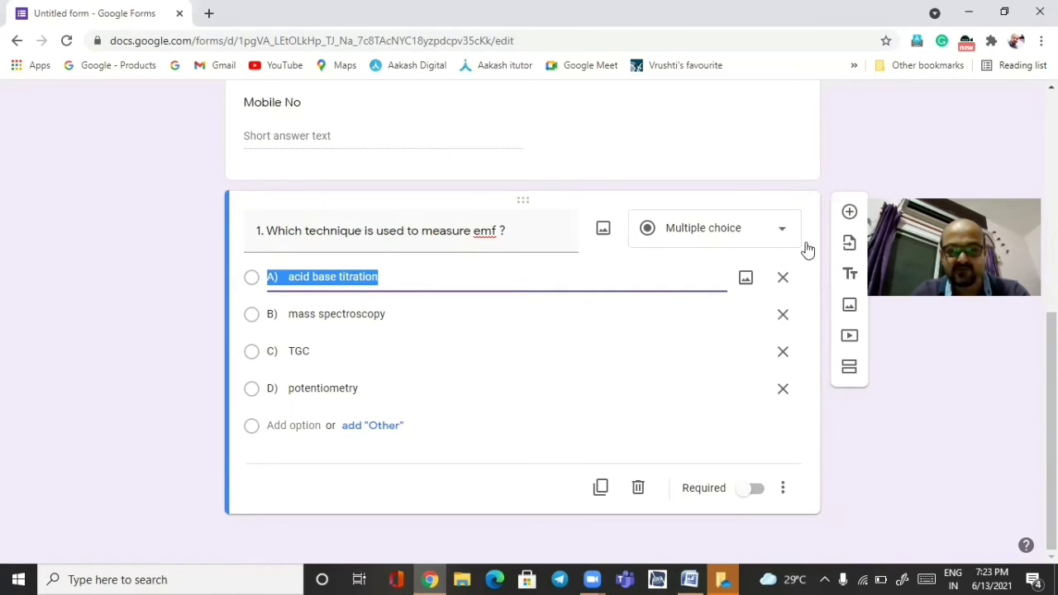
Check question 1's answer in the Word document and turn the form into a quiz in its settings
click(691, 578)
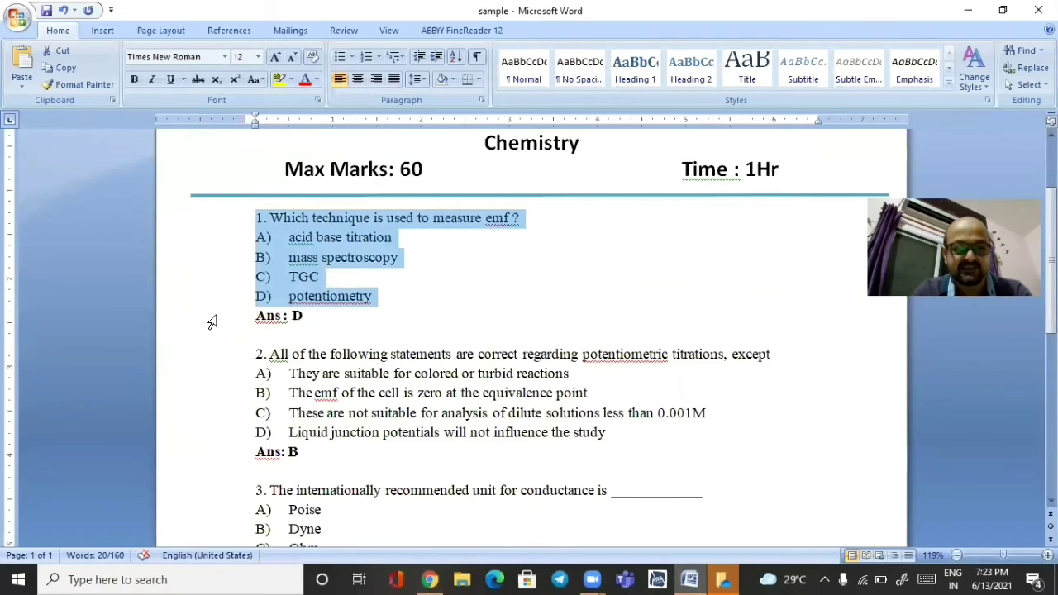
click(431, 578)
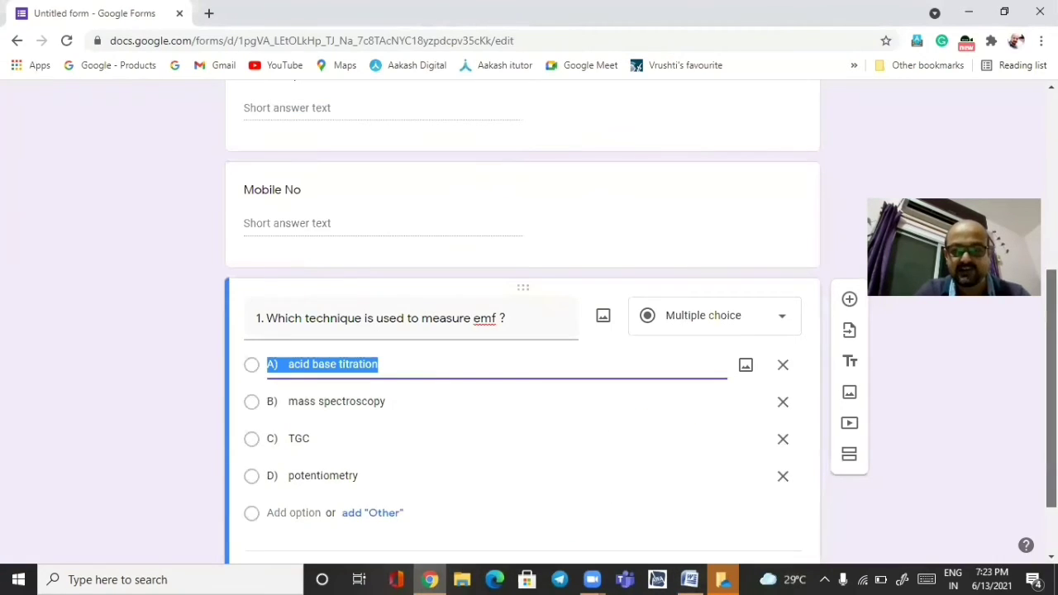
scroll(950, 184, up, 5)
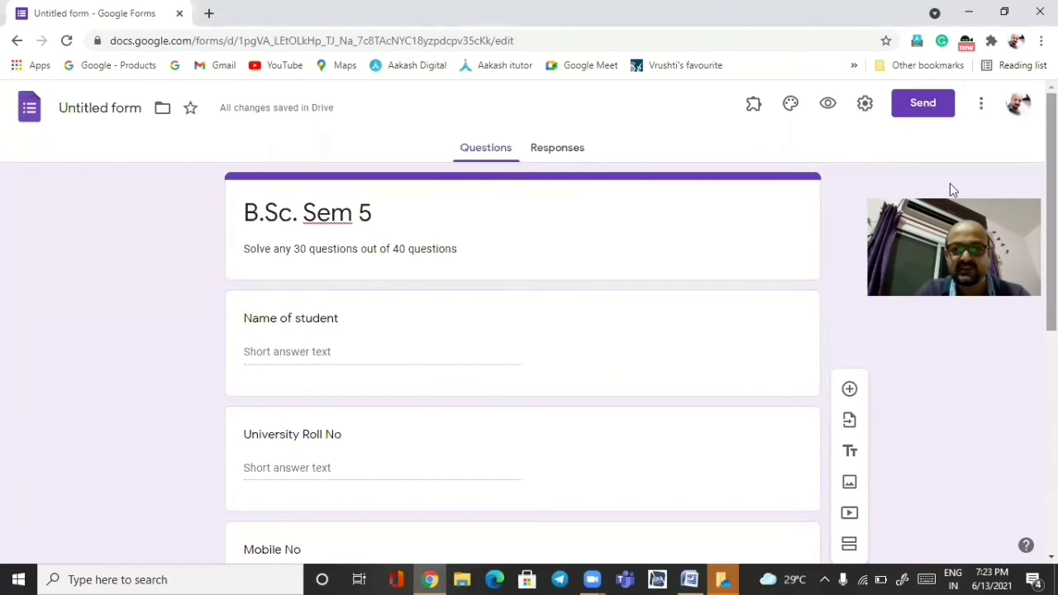
click(864, 105)
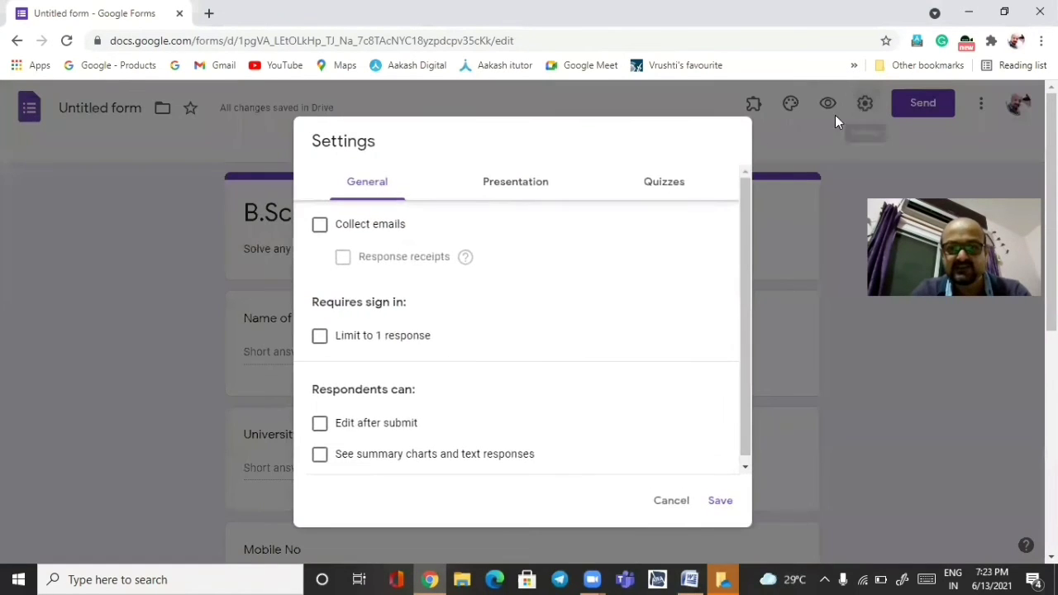
click(655, 190)
click(334, 222)
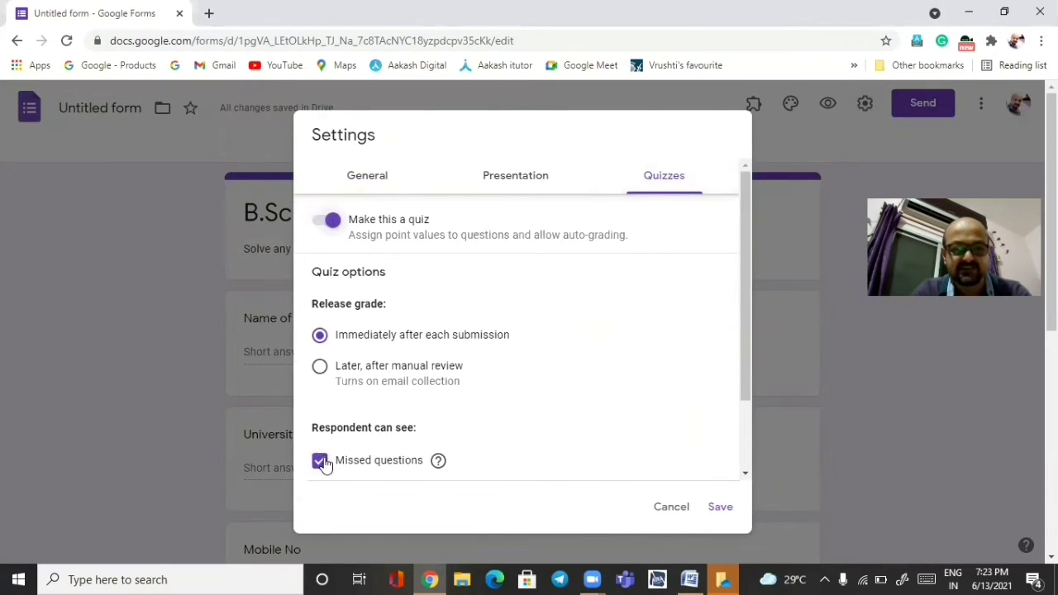
Hide missed questions, correct answers and point values from respondents, release grades later after manual review, and save the quiz settings
click(320, 459)
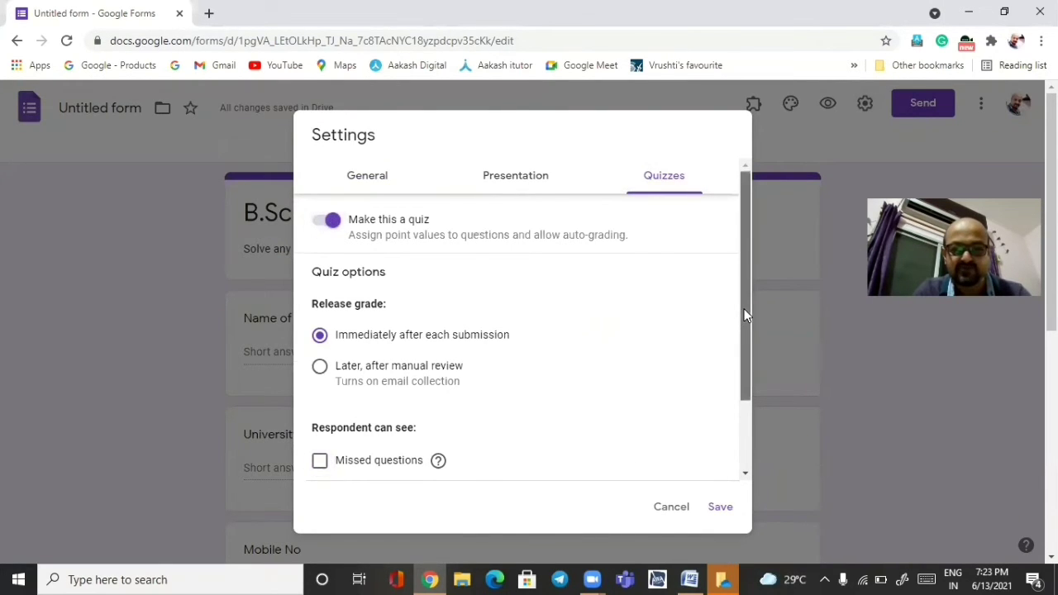
drag(745, 308, 739, 378)
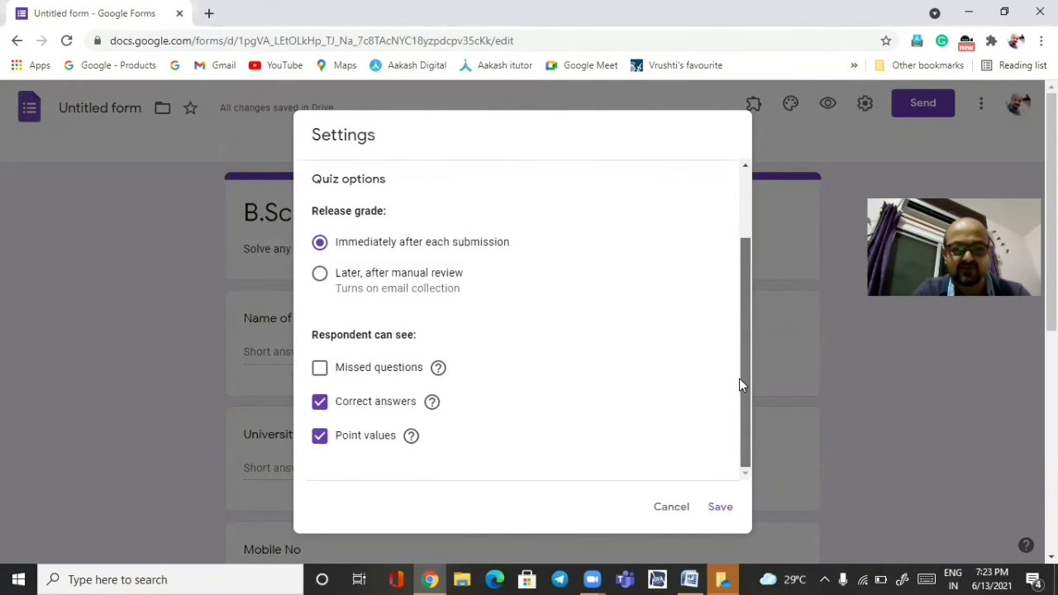
click(319, 407)
click(319, 443)
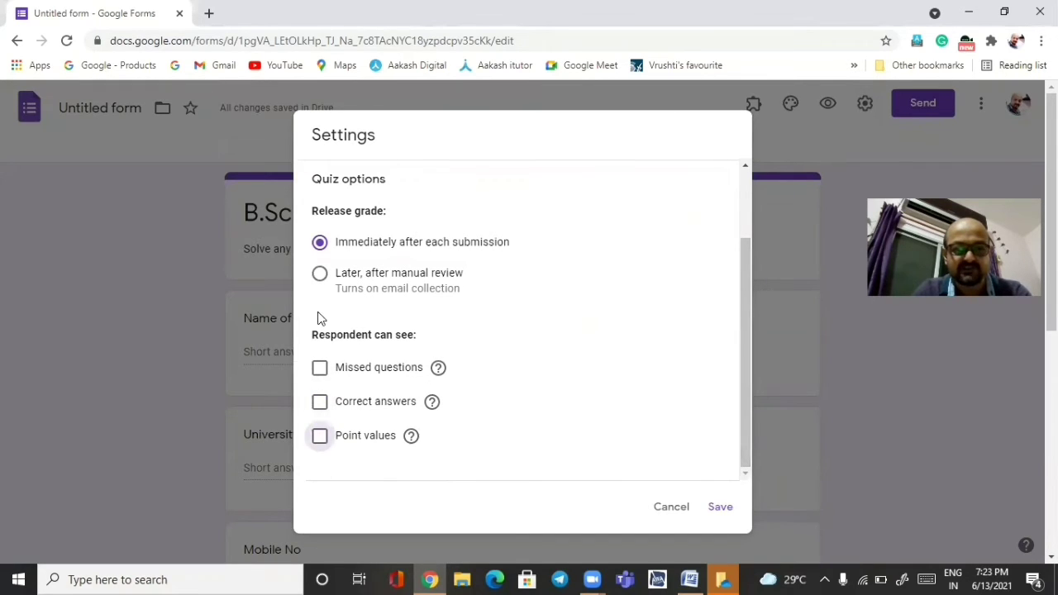
click(320, 274)
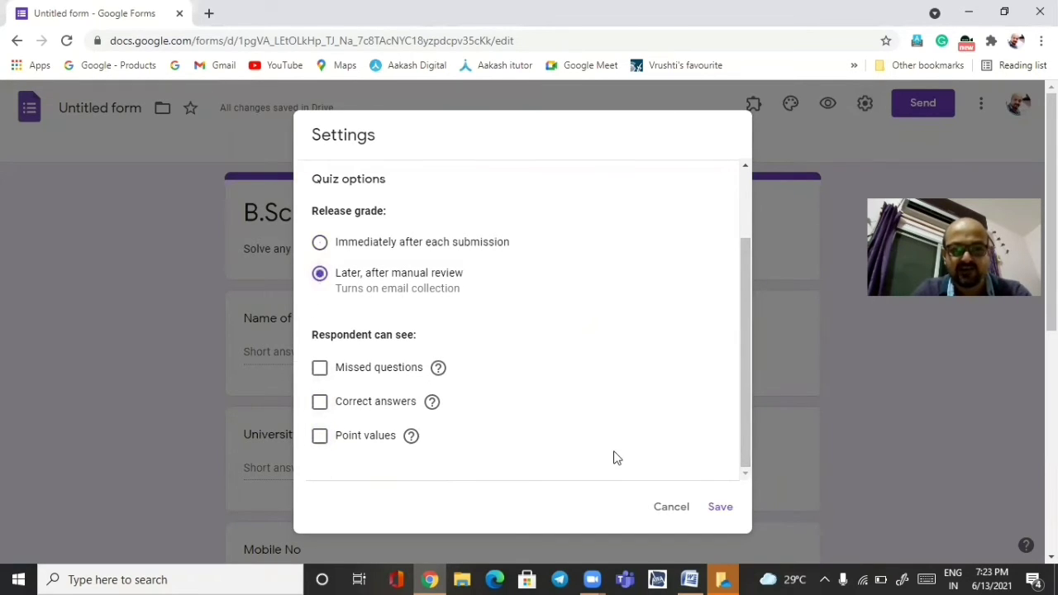
click(730, 509)
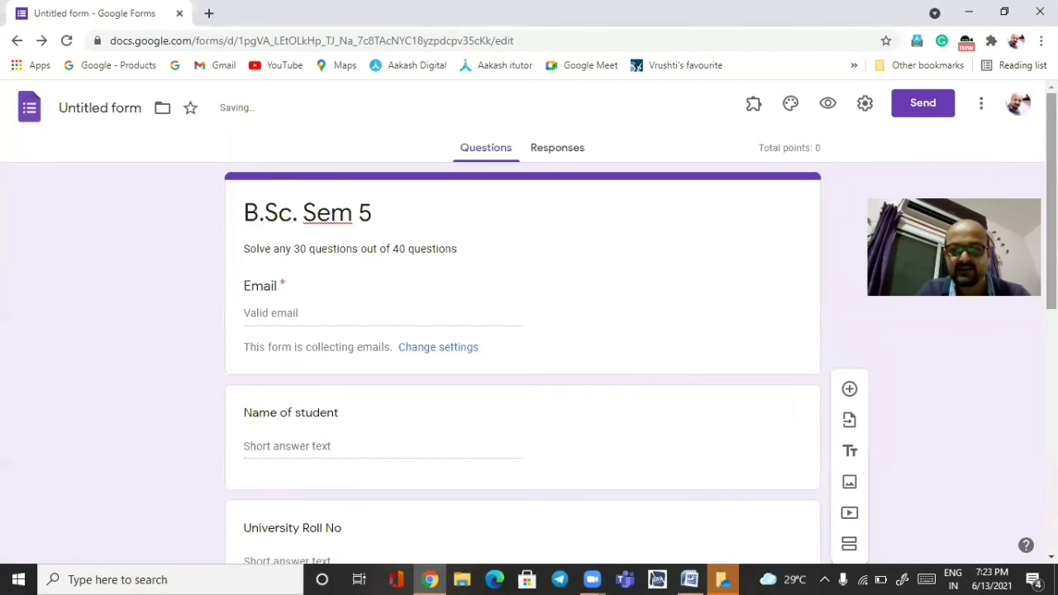
Set question 1's answer key to "D) potentiometry" worth 2 points
scroll(729, 506, down, 3)
scroll(546, 529, down, 4)
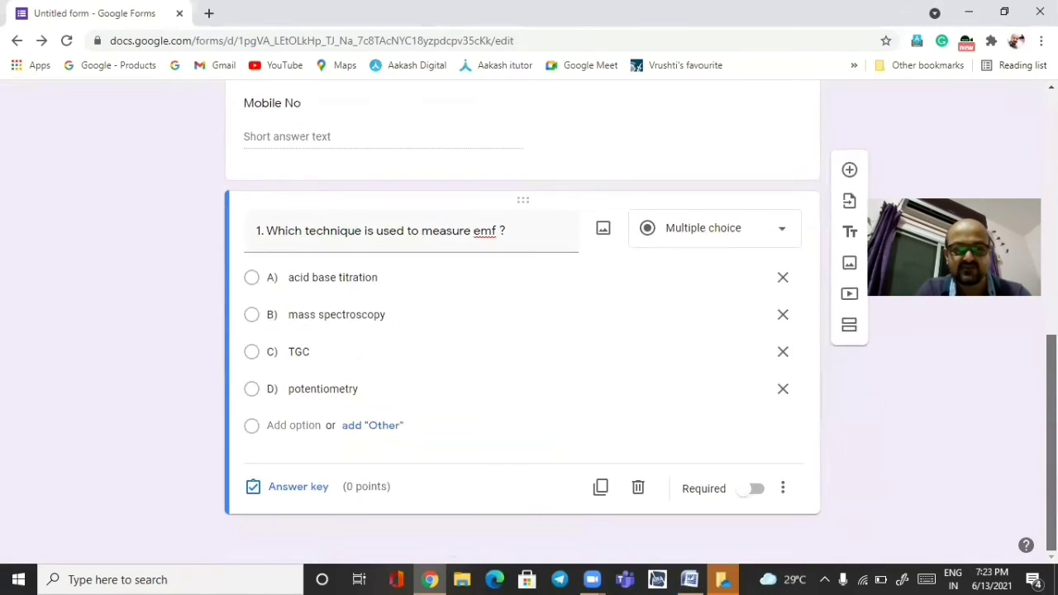
click(690, 580)
click(693, 578)
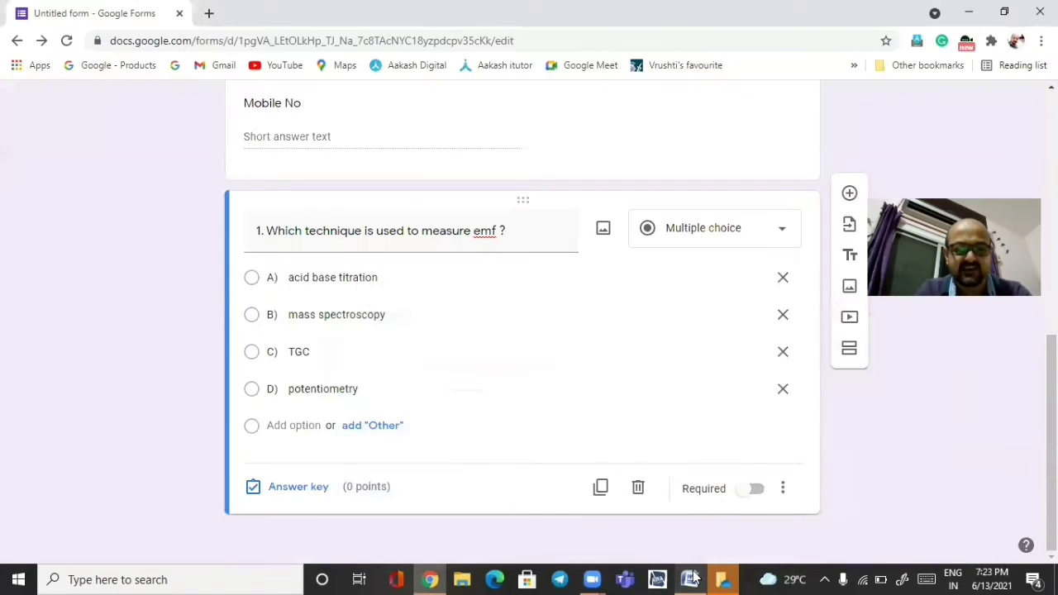
click(283, 489)
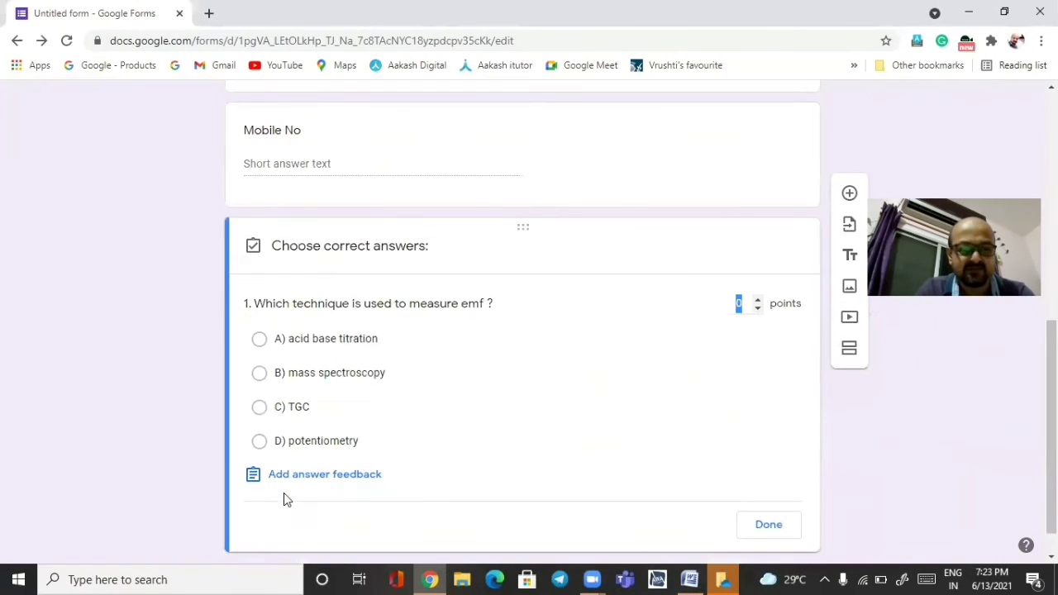
click(259, 443)
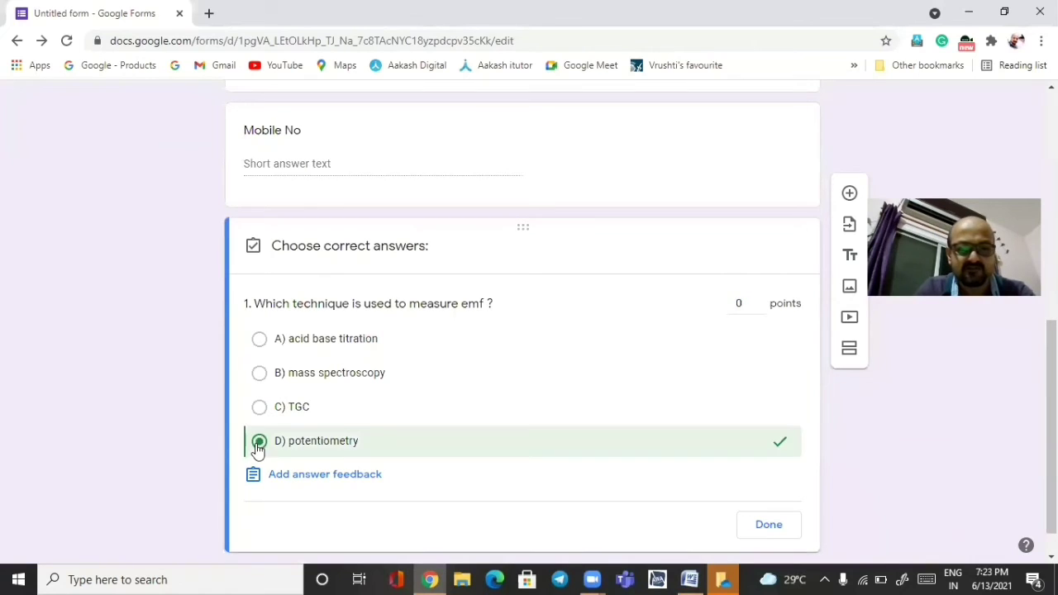
click(757, 301)
click(758, 301)
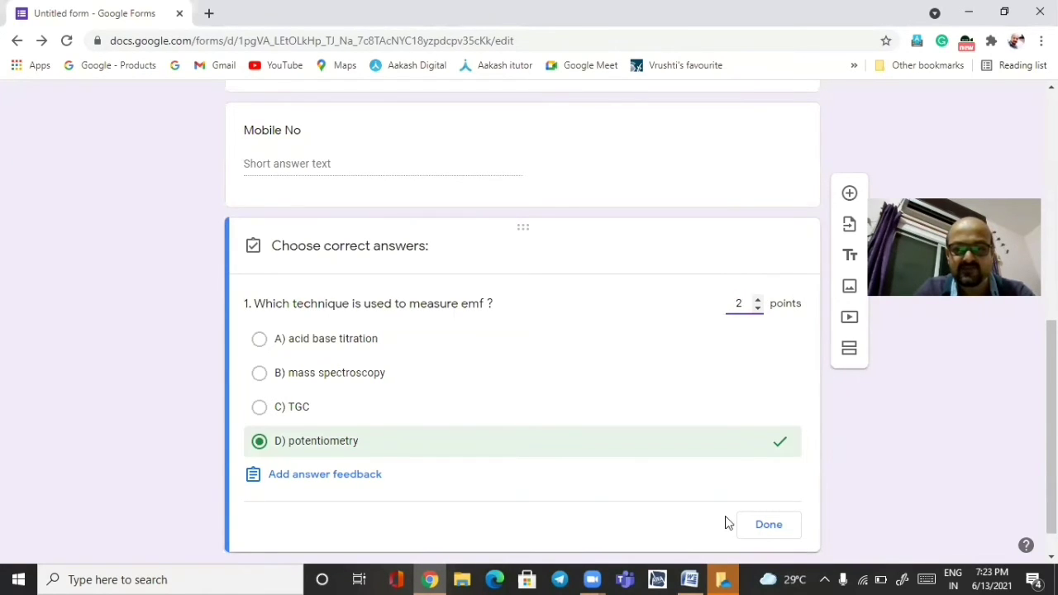
click(762, 527)
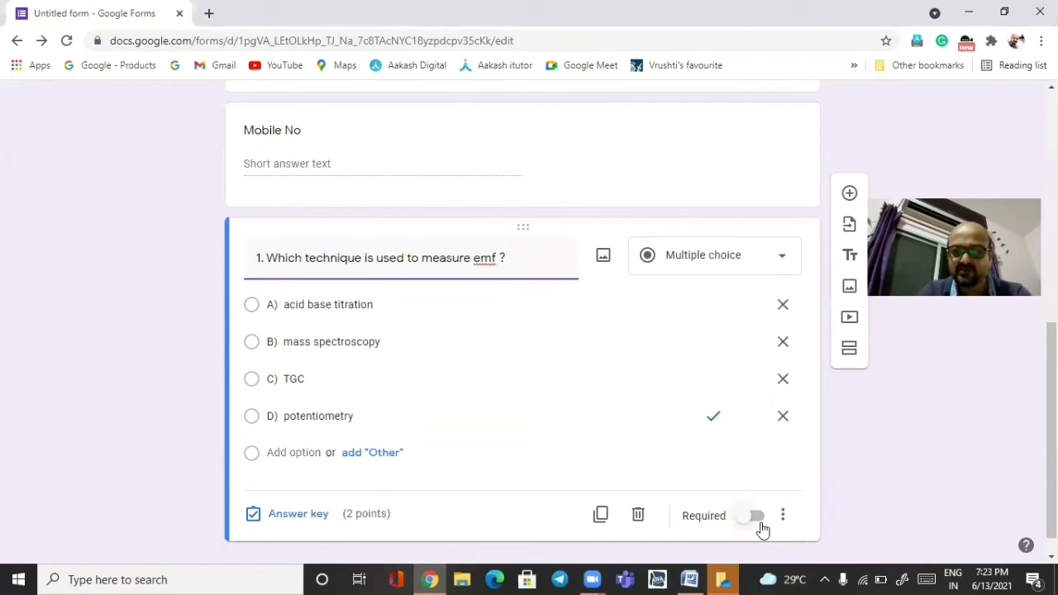
Insert a blank multiple-choice question below question 1 and switch to the Word document for question 2
click(849, 195)
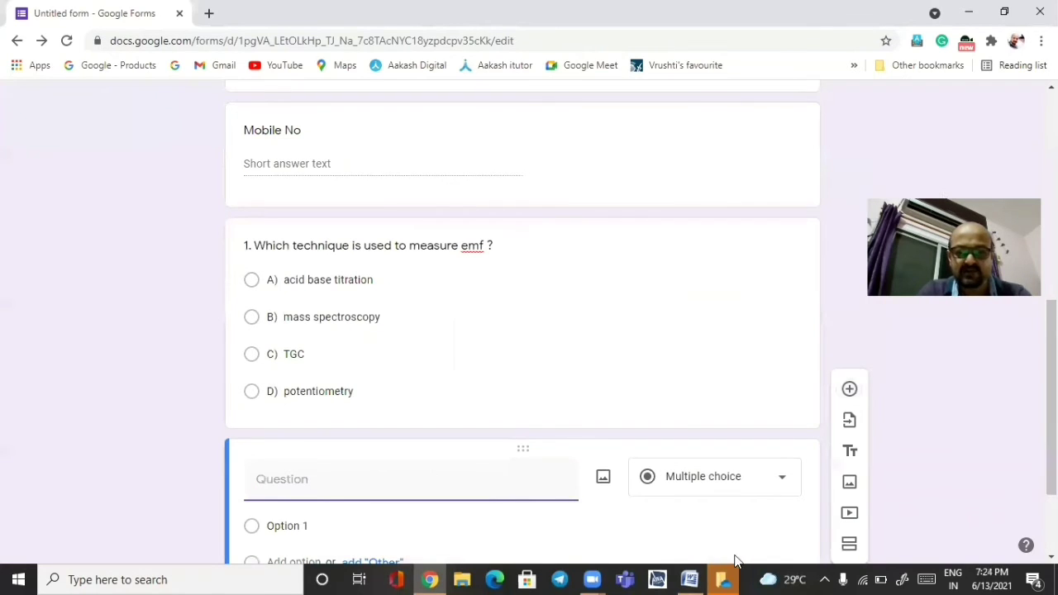
click(691, 578)
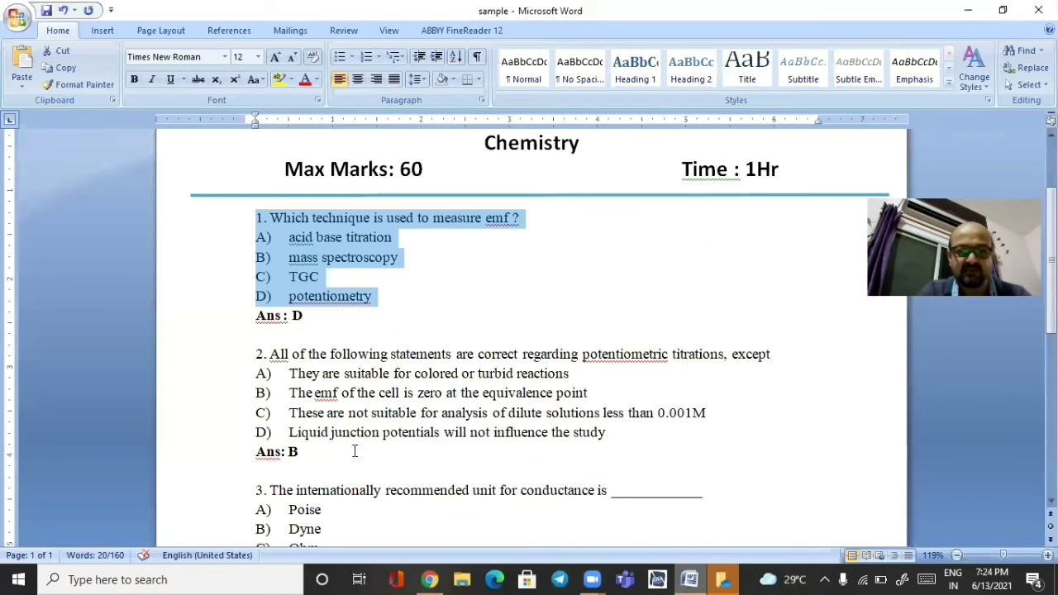